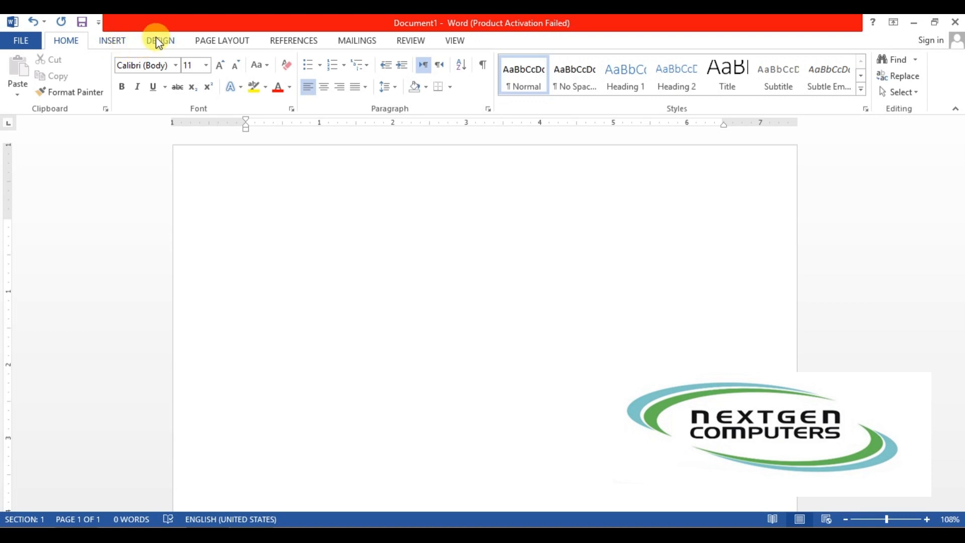
Collapse the ribbon to its tab names and restore the full ribbon, repeating this a few times.
{"action": "double_click", "coordinate": [70, 42]}
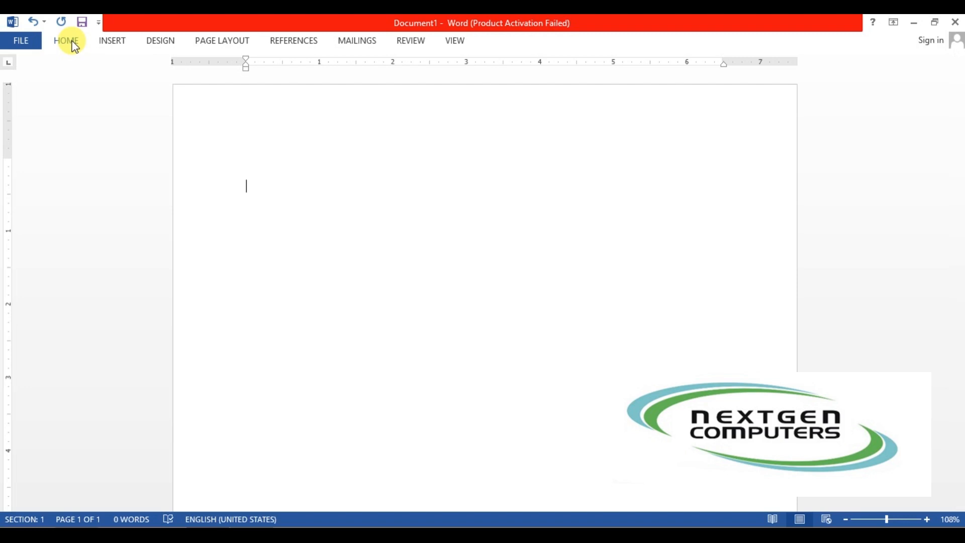
{"action": "double_click", "coordinate": [74, 47]}
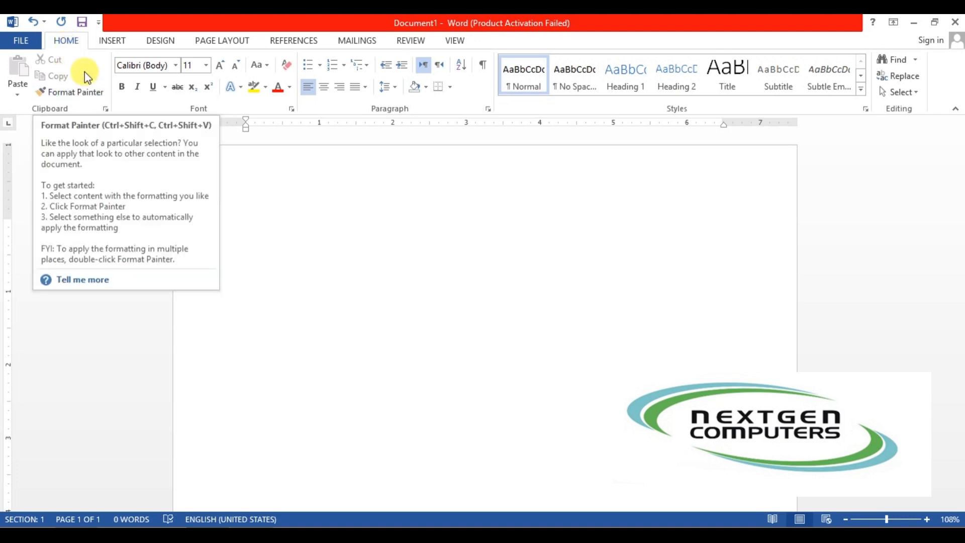
{"action": "double_click", "coordinate": [71, 47]}
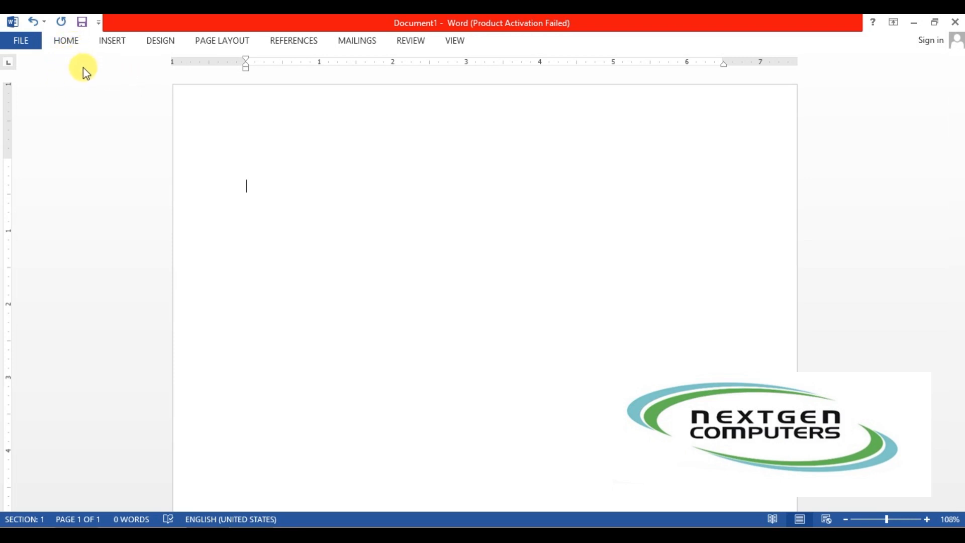
{"action": "left_click", "coordinate": [70, 44]}
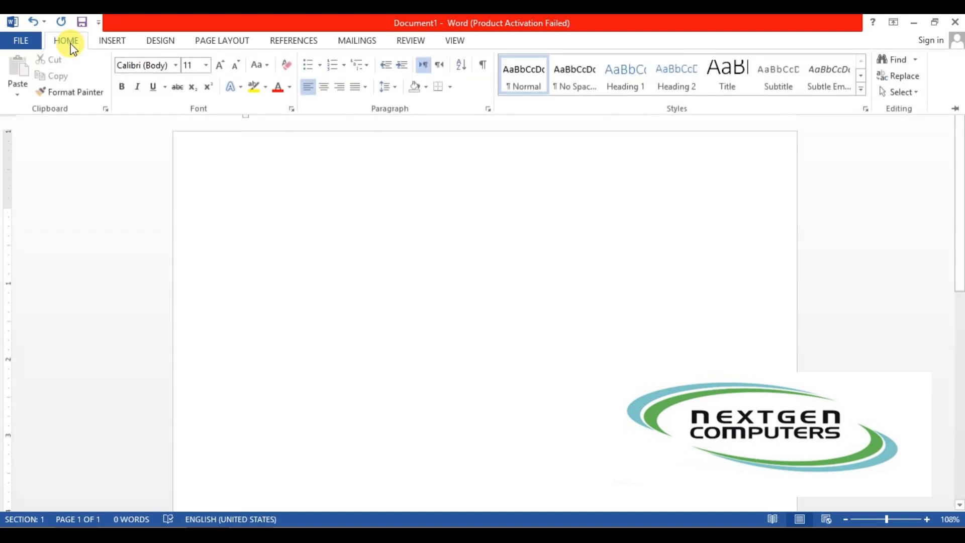
{"action": "double_click", "coordinate": [71, 44]}
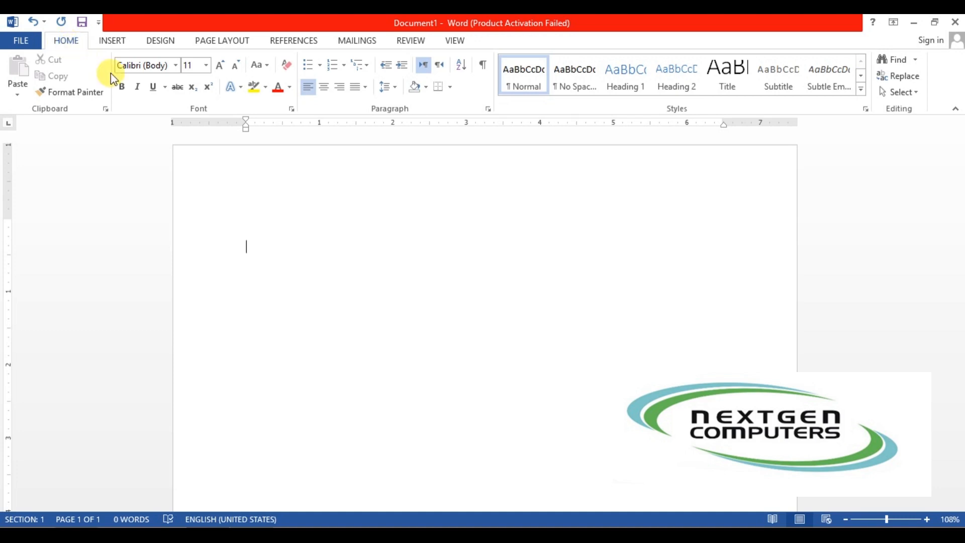
Switch the ribbon display through Auto-hide Ribbon, Show Tabs, and finally Show Tabs and Commands.
{"action": "left_click", "coordinate": [894, 25]}
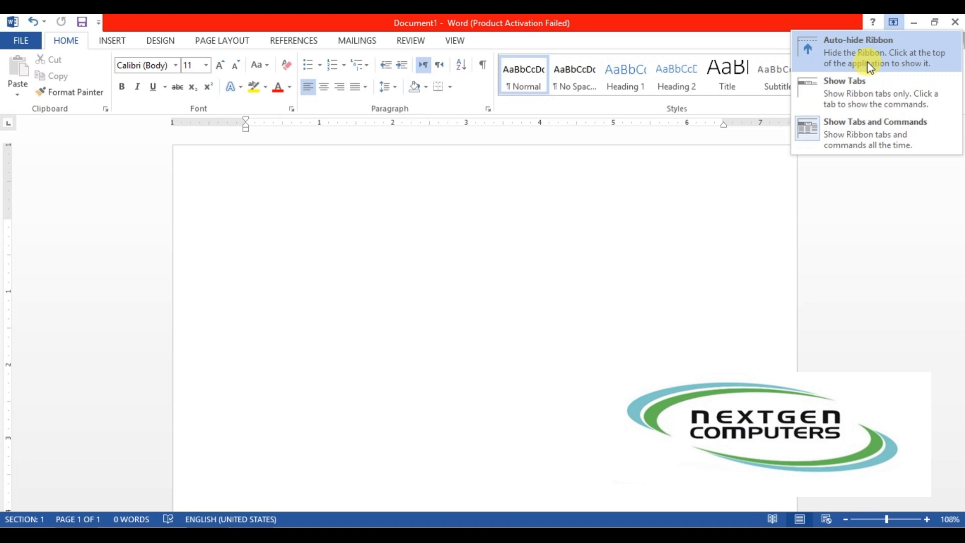
{"action": "left_click", "coordinate": [868, 62]}
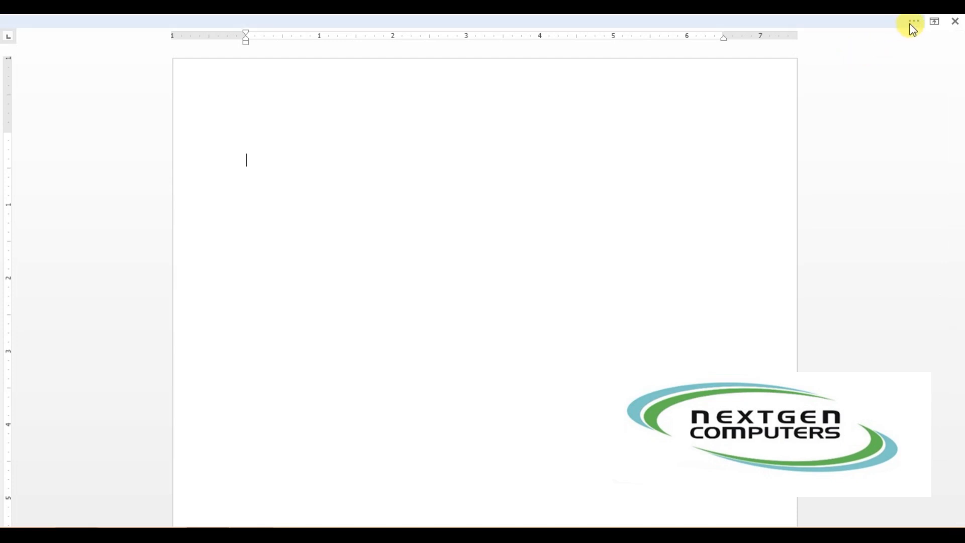
{"action": "left_click", "coordinate": [935, 25]}
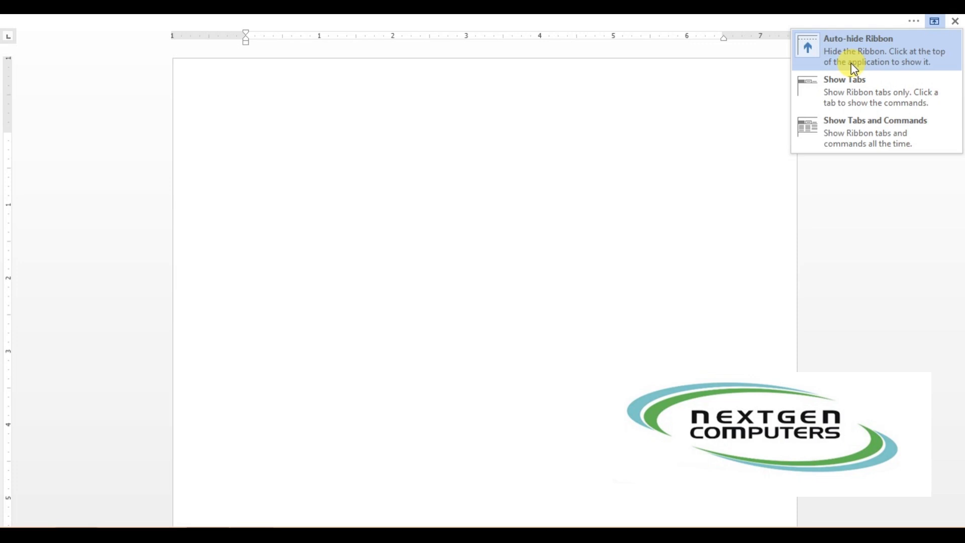
{"action": "left_click", "coordinate": [852, 95]}
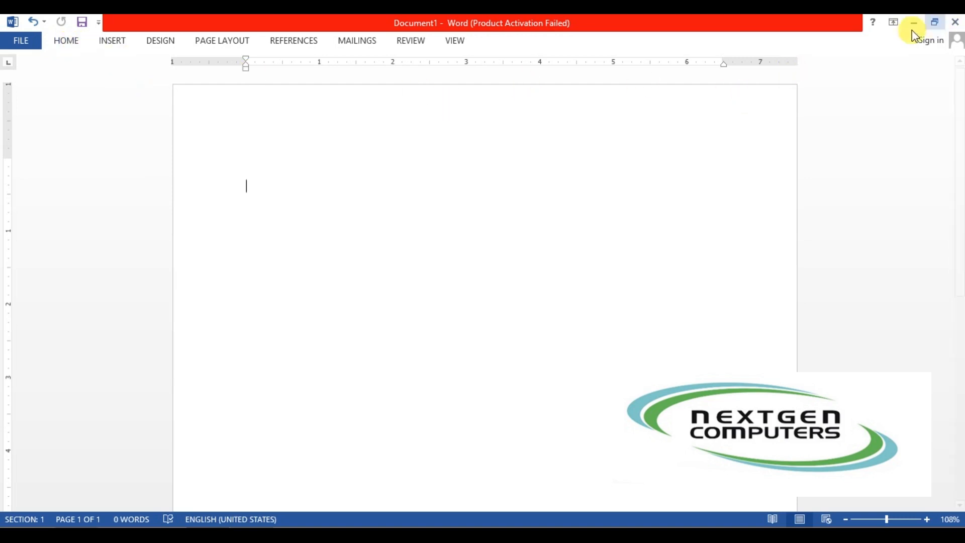
{"action": "left_click", "coordinate": [894, 23]}
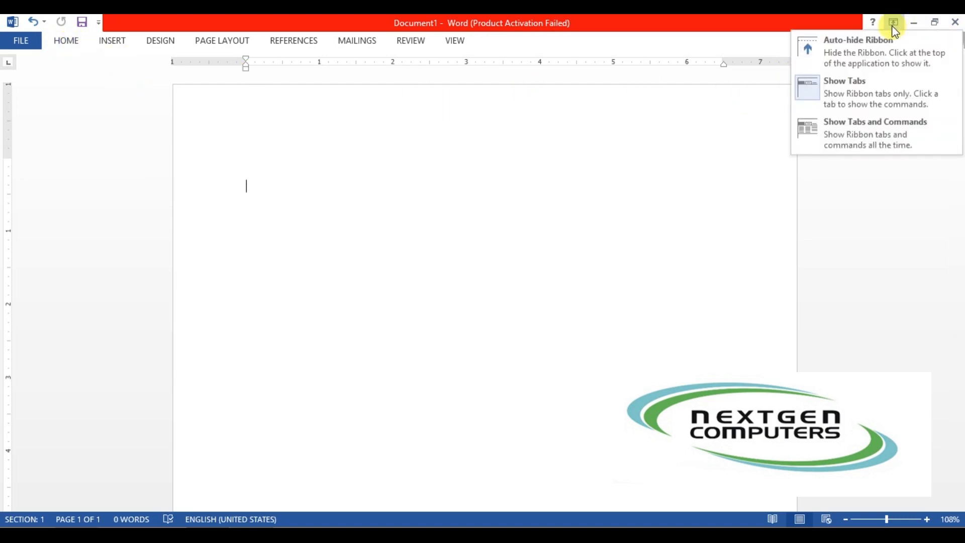
{"action": "left_click", "coordinate": [859, 134]}
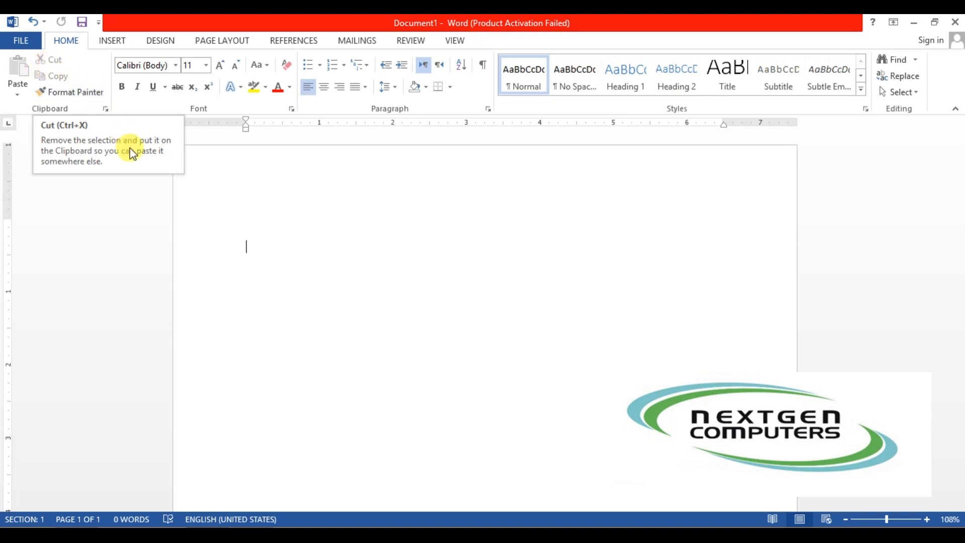
Generate sample paragraphs at the start of the blank document with the formula =rand().
{"action": "left_click", "coordinate": [273, 254]}
{"action": "type", "text": "=rand("}
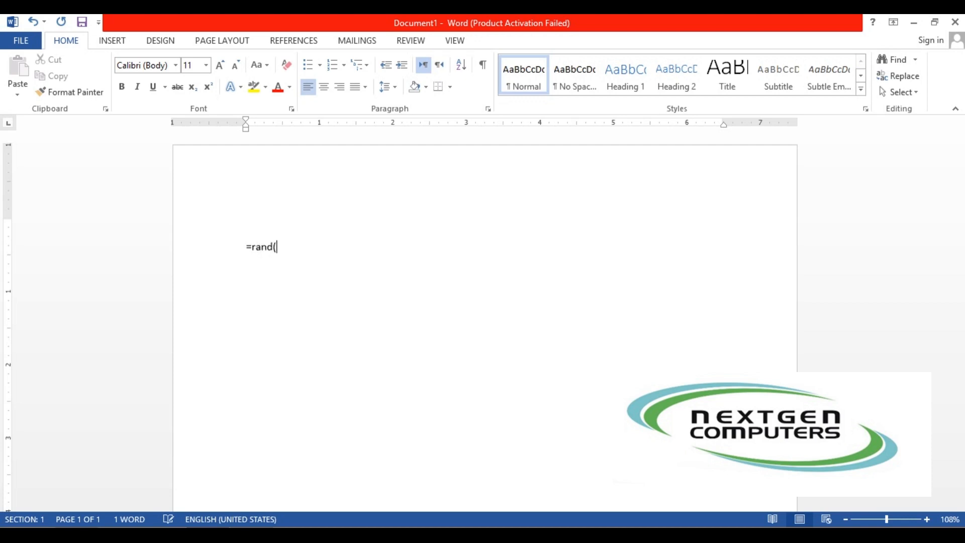
{"action": "type", "text": ")"}
{"action": "key", "text": "Return"}
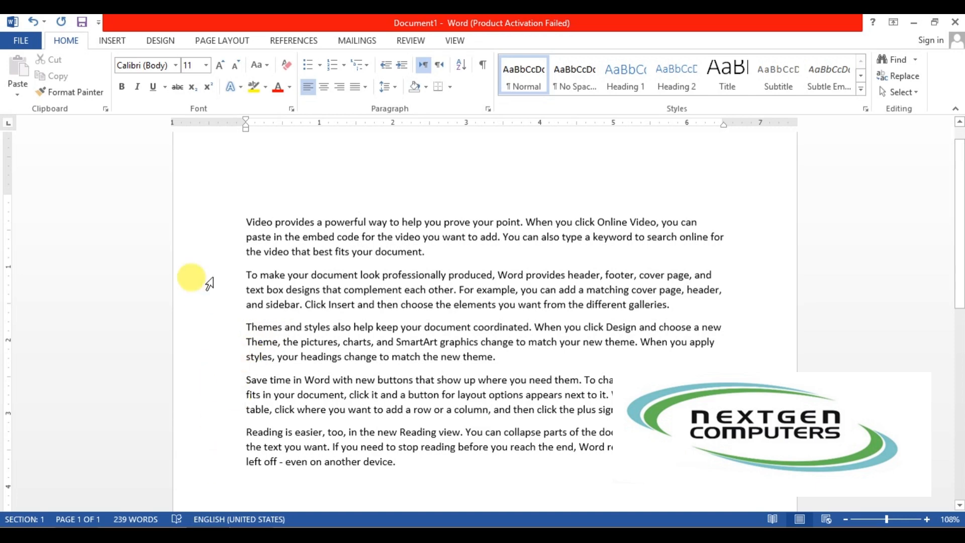
Practise selecting the first two lines and the whole first paragraph, clearing the selection at the end.
{"action": "left_click", "coordinate": [228, 236]}
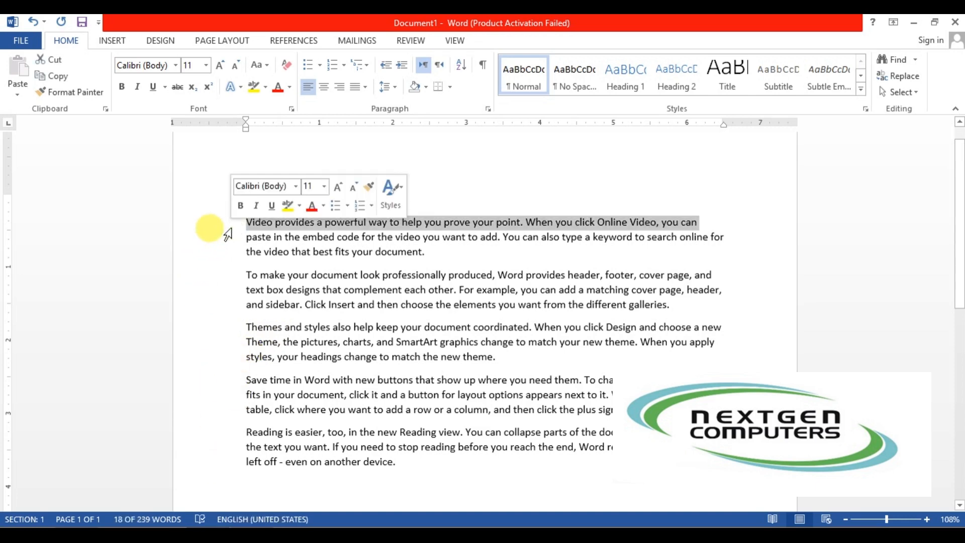
{"action": "left_click_drag", "start_coordinate": [228, 237], "coordinate": [226, 243]}
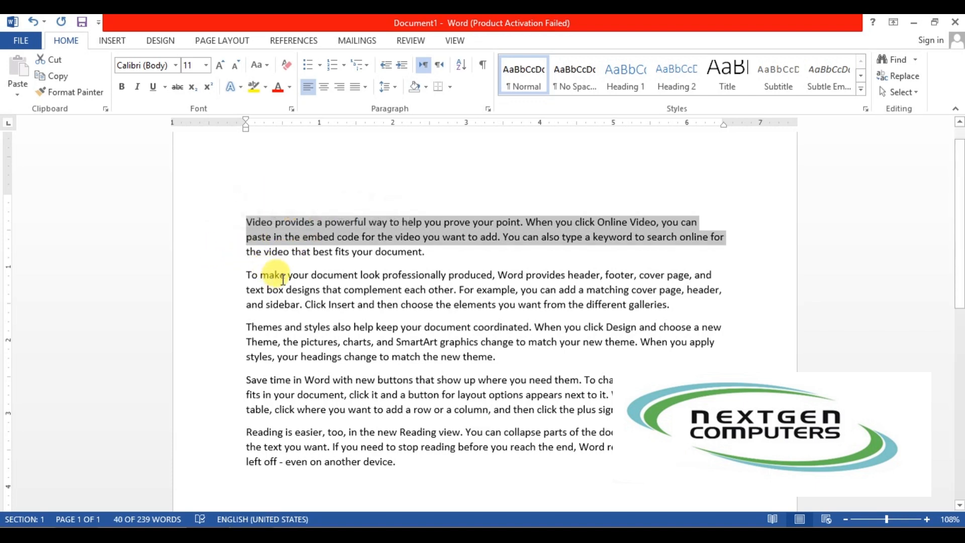
{"action": "left_click", "coordinate": [441, 254]}
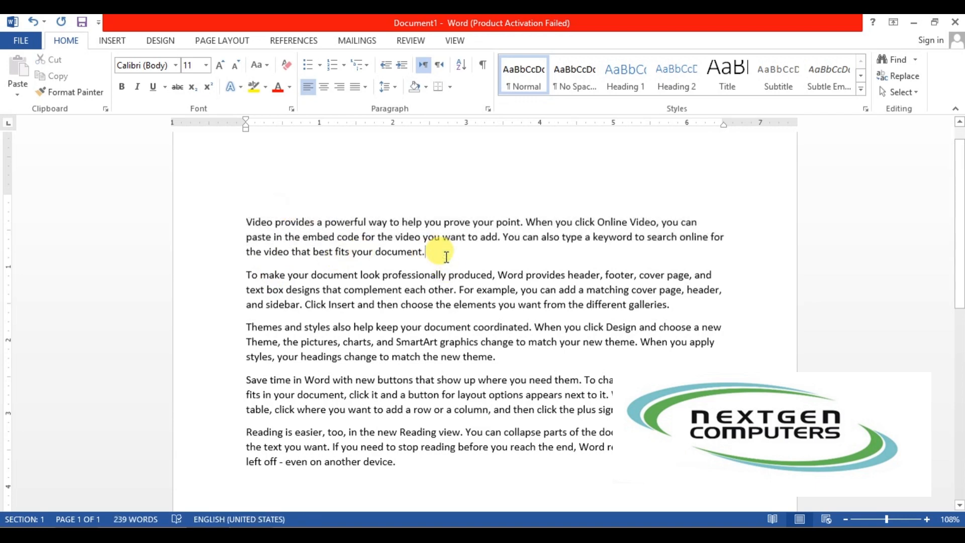
{"action": "left_click_drag", "start_coordinate": [443, 255], "coordinate": [248, 225]}
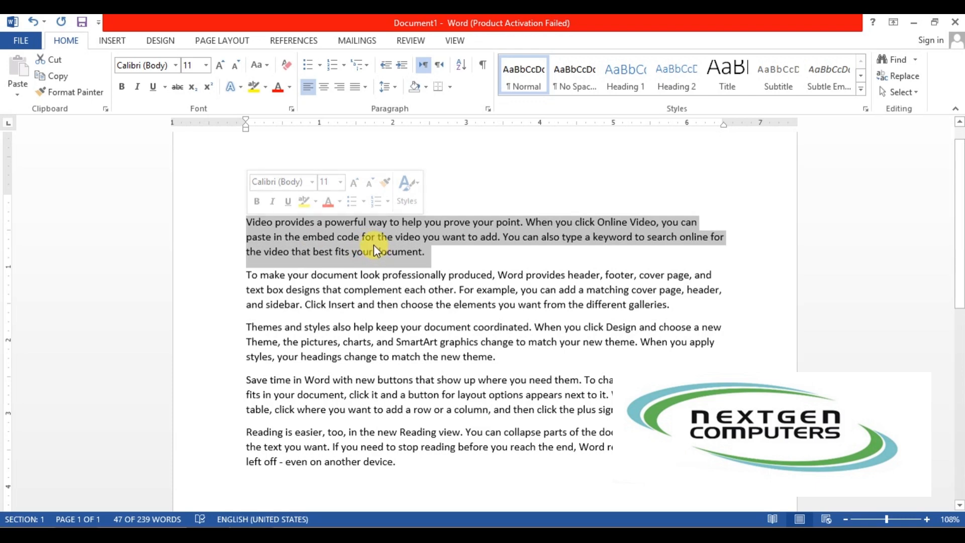
{"action": "left_click", "coordinate": [438, 257]}
{"action": "left_click_drag", "start_coordinate": [425, 252], "coordinate": [254, 225]}
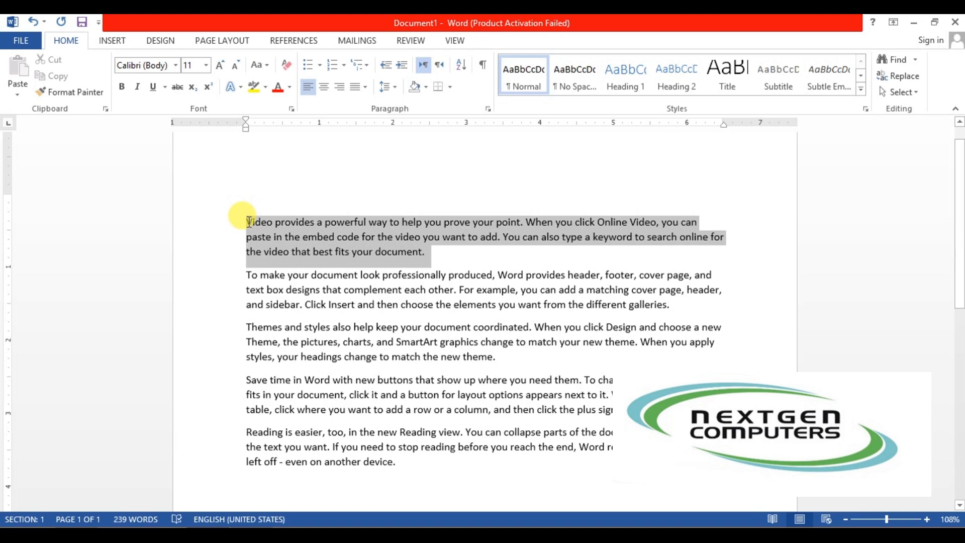
{"action": "left_click_drag", "start_coordinate": [249, 221], "coordinate": [249, 221]}
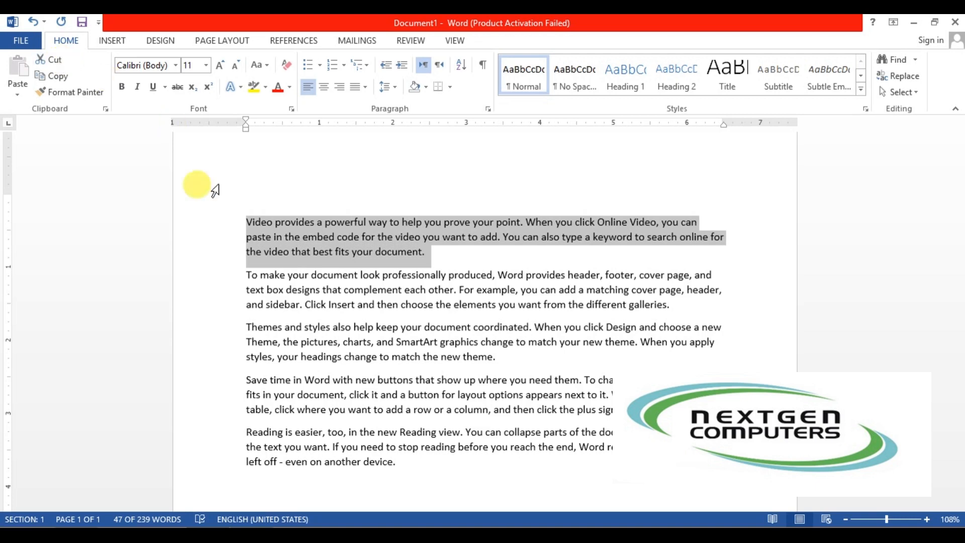
{"action": "left_click", "coordinate": [324, 244]}
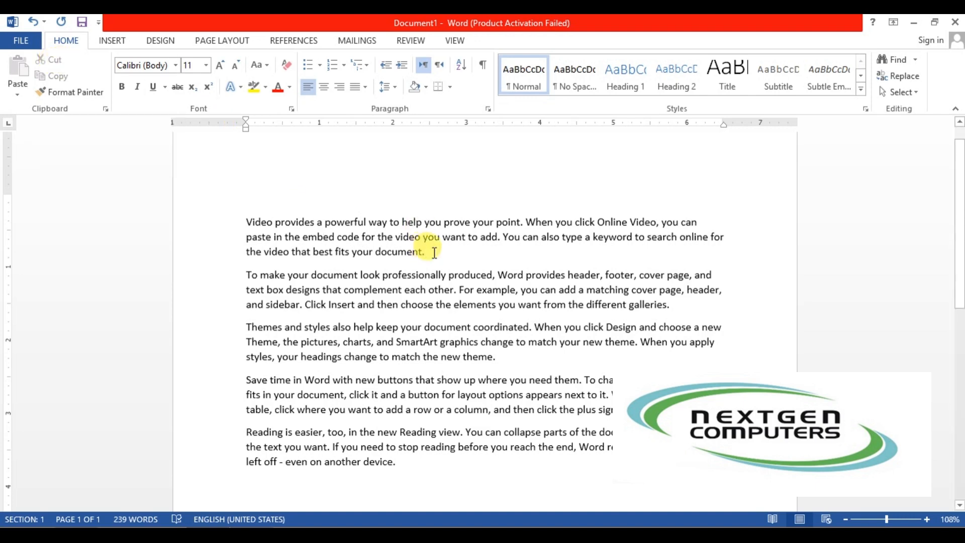
Cut the first paragraph, beginning "Video provides a powerful way", and undo the cut.
{"action": "left_click_drag", "start_coordinate": [435, 253], "coordinate": [239, 224]}
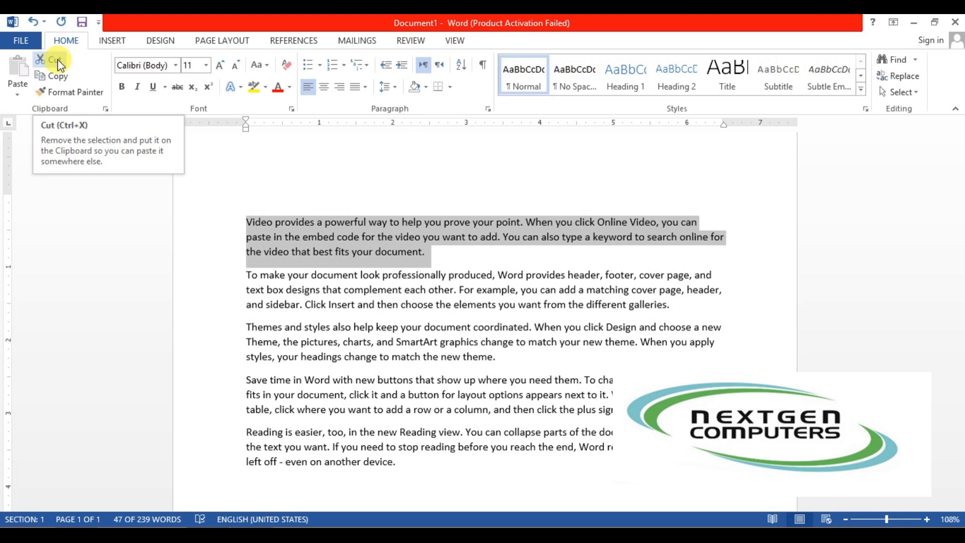
{"action": "left_click", "coordinate": [59, 65]}
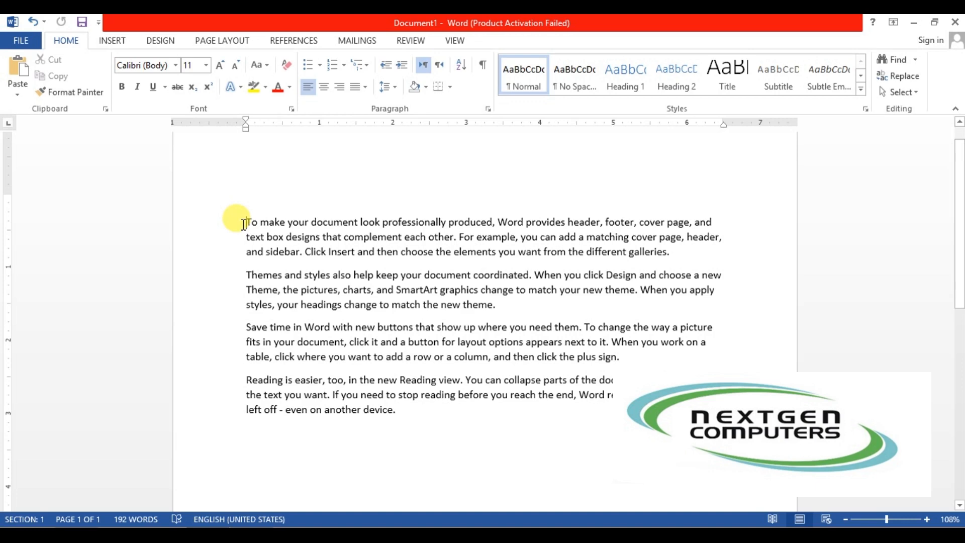
{"action": "key", "text": "ctrl+z"}
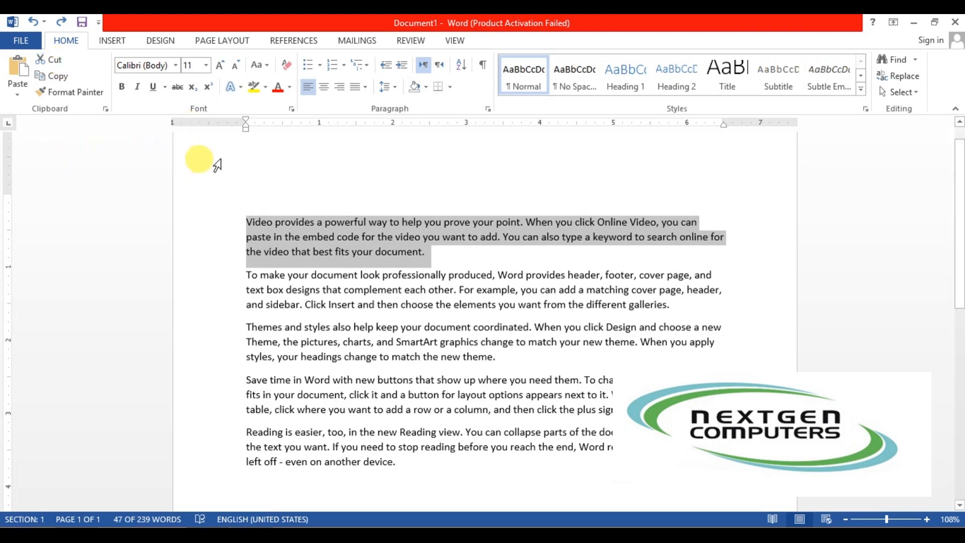
Cut the first paragraph again and undo it, and do the same with a plain deletion of that paragraph.
{"action": "right_click", "coordinate": [309, 243]}
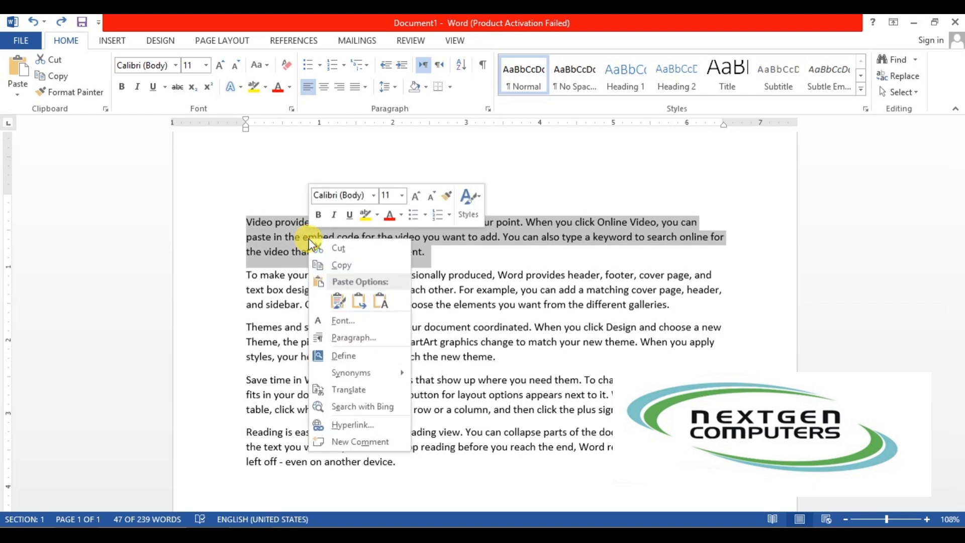
{"action": "left_click", "coordinate": [352, 249]}
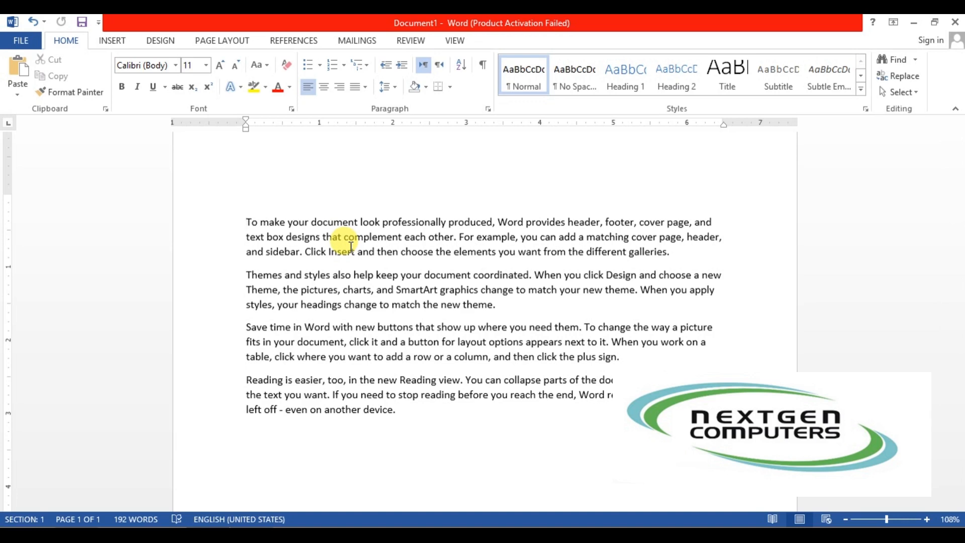
{"action": "key", "text": "ctrl+z"}
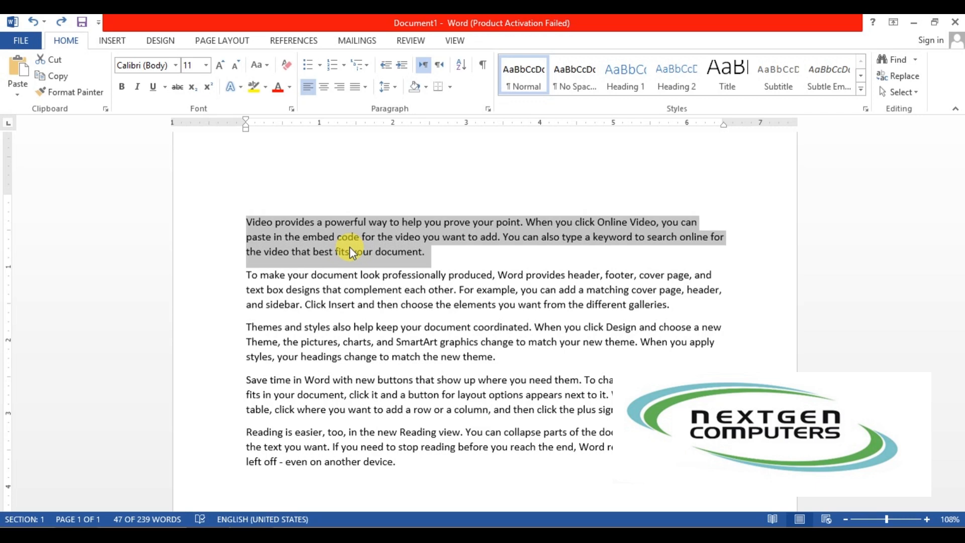
{"action": "key", "text": "Delete"}
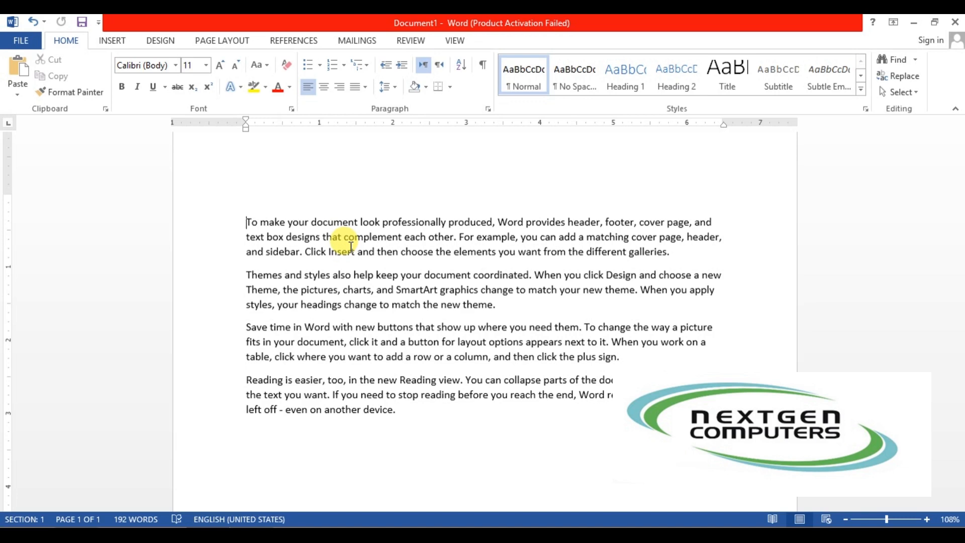
{"action": "key", "text": "ctrl+z"}
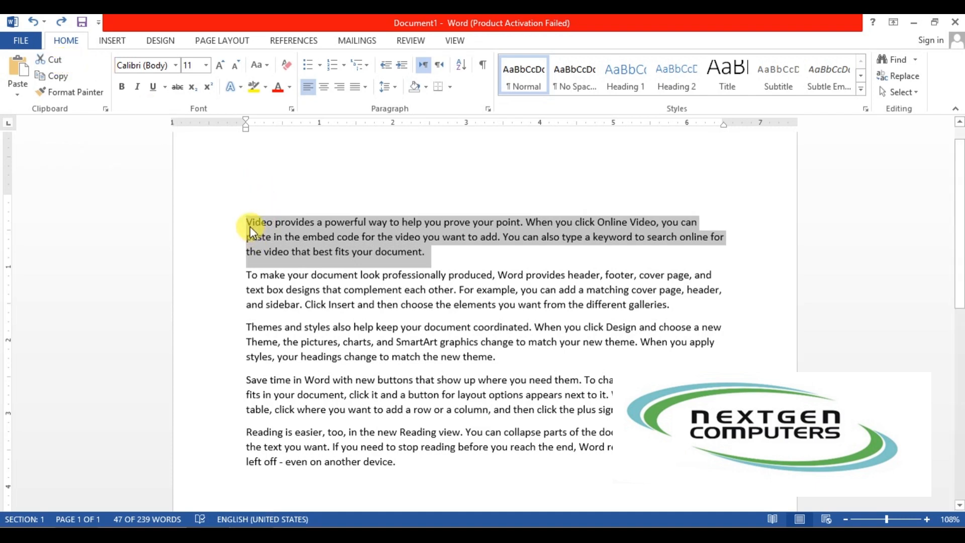
Clear all collected items from the Clipboard pane and cut the third paragraph, beginning "Themes and styles also help".
{"action": "left_click", "coordinate": [106, 110]}
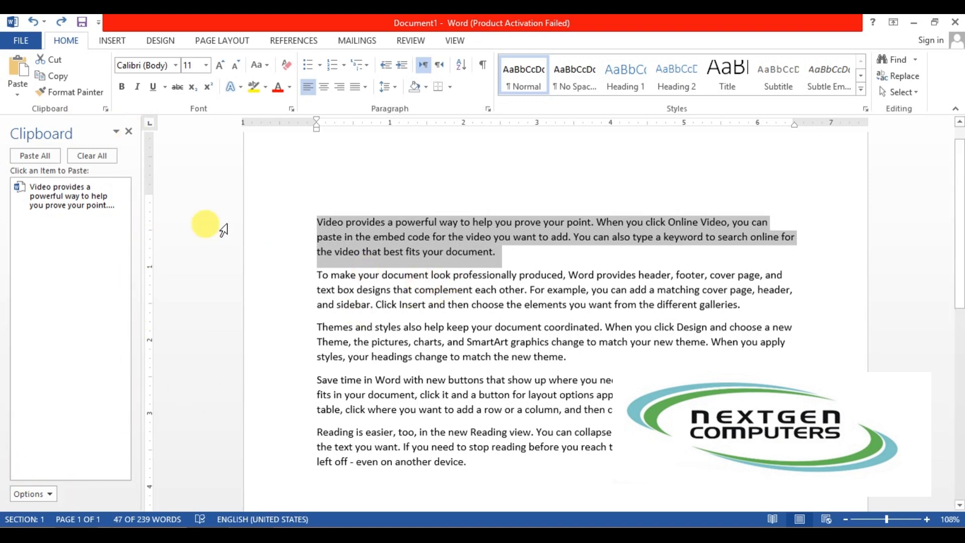
{"action": "left_click", "coordinate": [92, 157]}
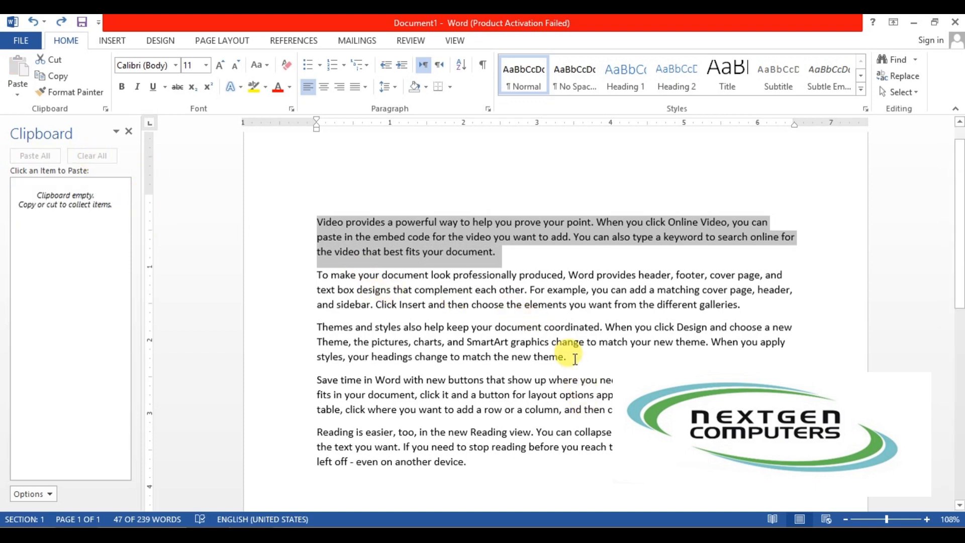
{"action": "left_click_drag", "start_coordinate": [576, 366], "coordinate": [322, 332]}
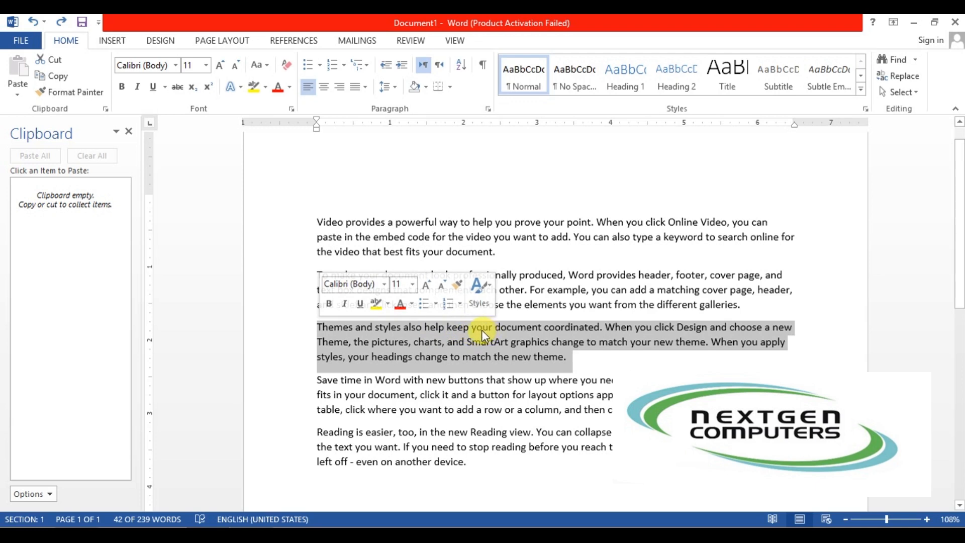
{"action": "left_click", "coordinate": [64, 63]}
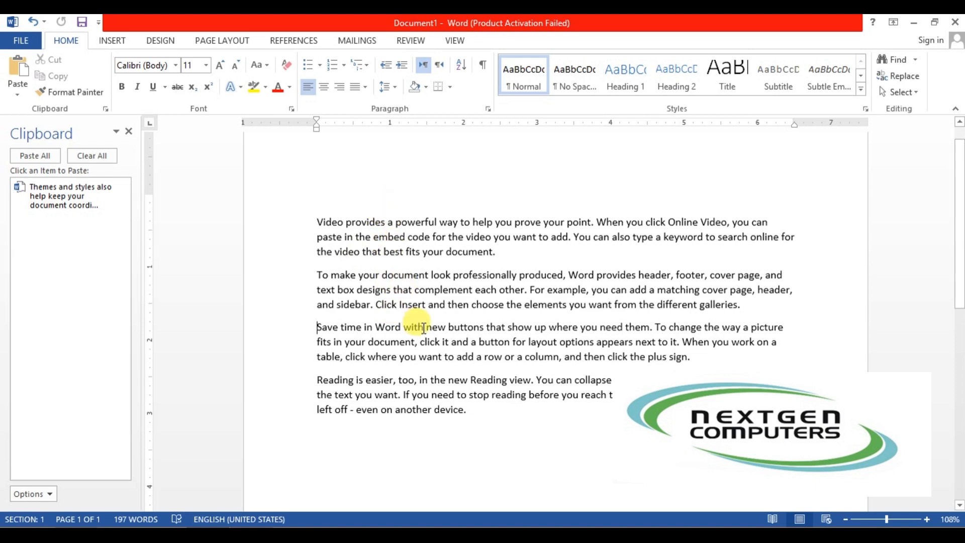
Start a new line below the last paragraph and view the options for the collected "Themes and styles" item in the Clipboard pane.
{"action": "left_click", "coordinate": [477, 419]}
{"action": "key", "text": "Return"}
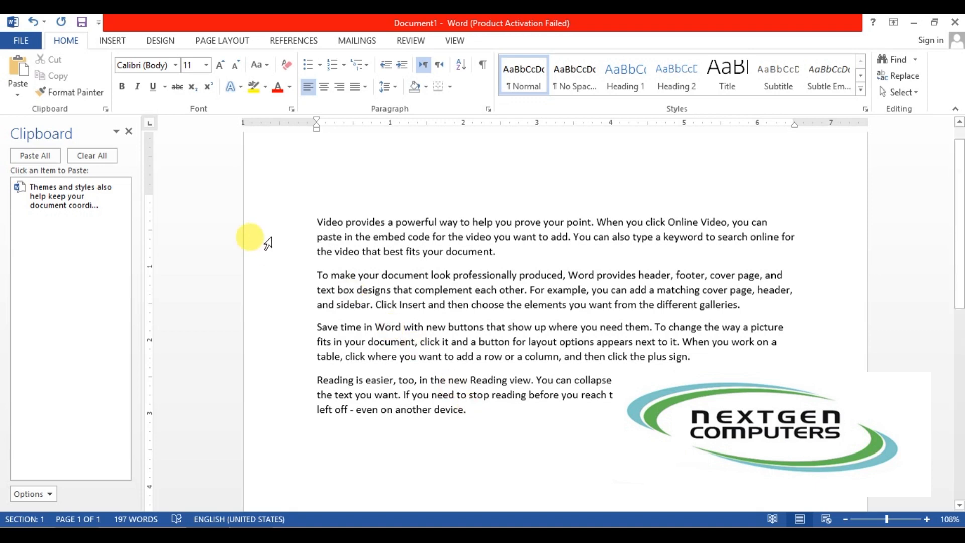
{"action": "mouse_move", "coordinate": [116, 211]}
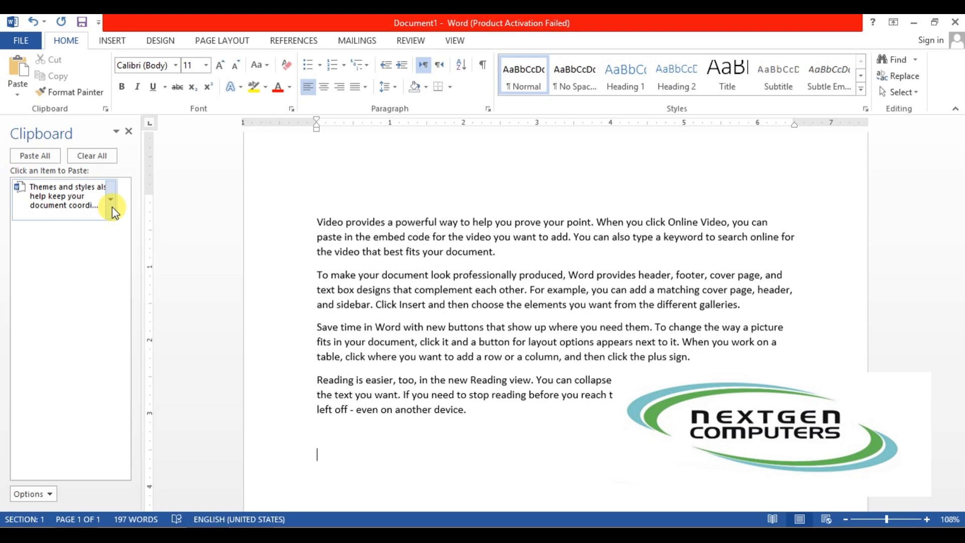
{"action": "left_click", "coordinate": [111, 204]}
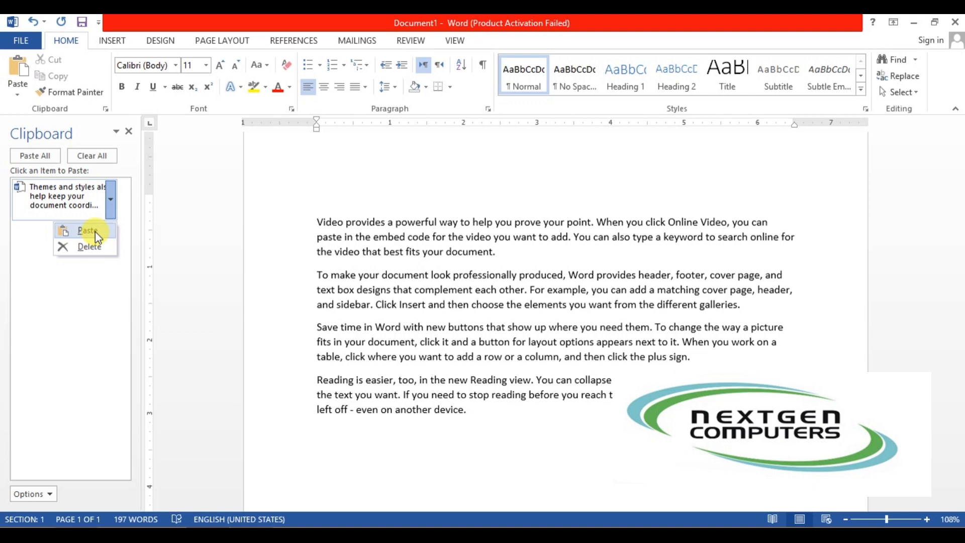
{"action": "left_click", "coordinate": [206, 186]}
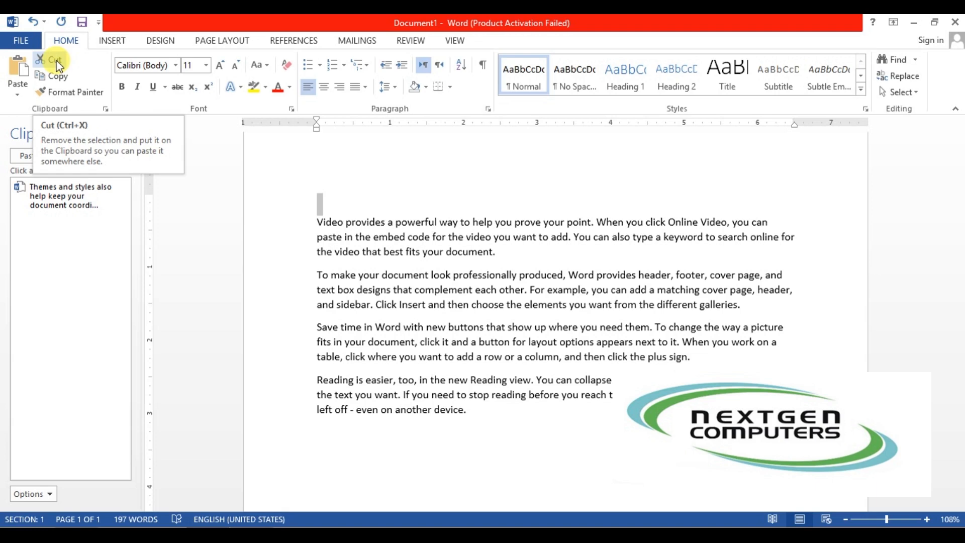
{"action": "mouse_move", "coordinate": [55, 195]}
Paste the collected "Themes and styles" item a few blank lines below the last paragraph, then delete it from the Clipboard pane.
{"action": "left_click", "coordinate": [487, 426]}
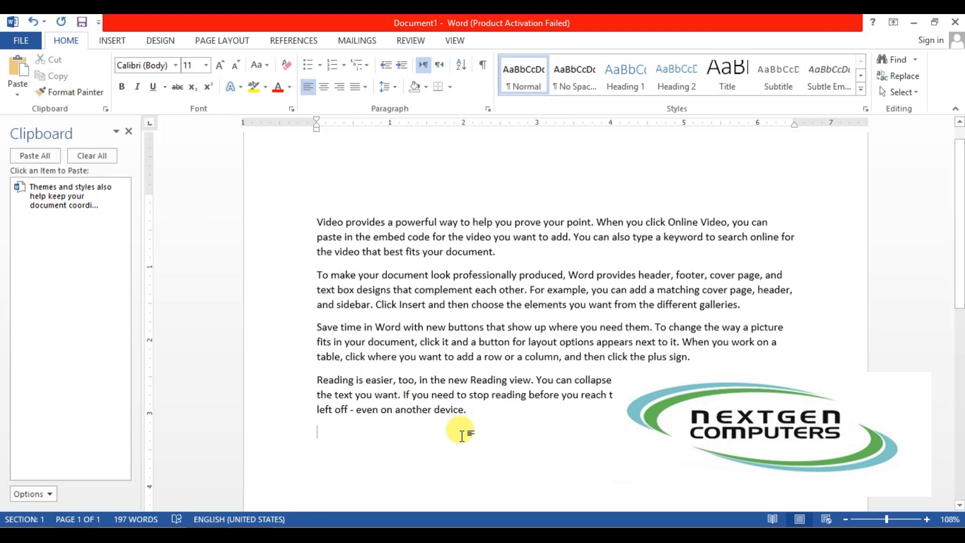
{"action": "key", "text": "Return"}
{"action": "key", "text": "Return"}
{"action": "key", "text": "Return"}
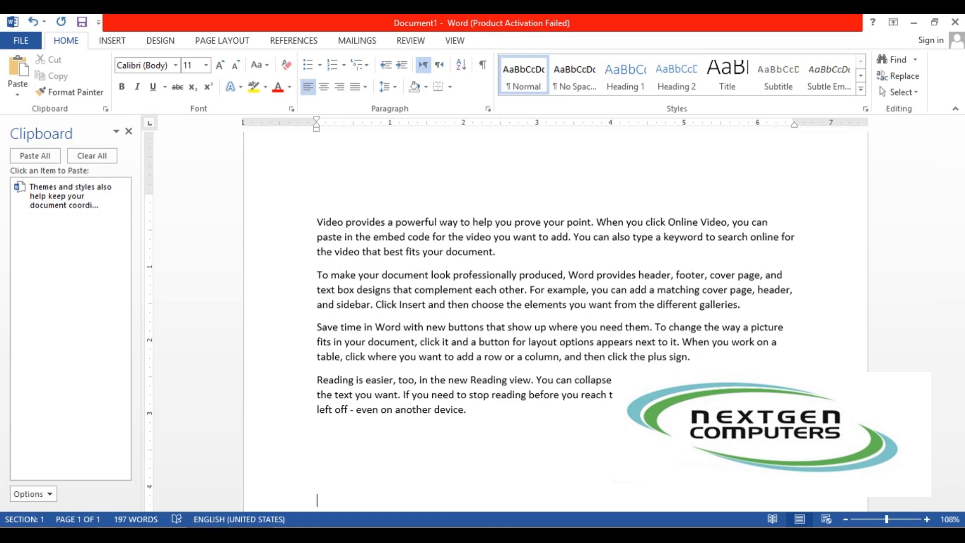
{"action": "key", "text": "Return"}
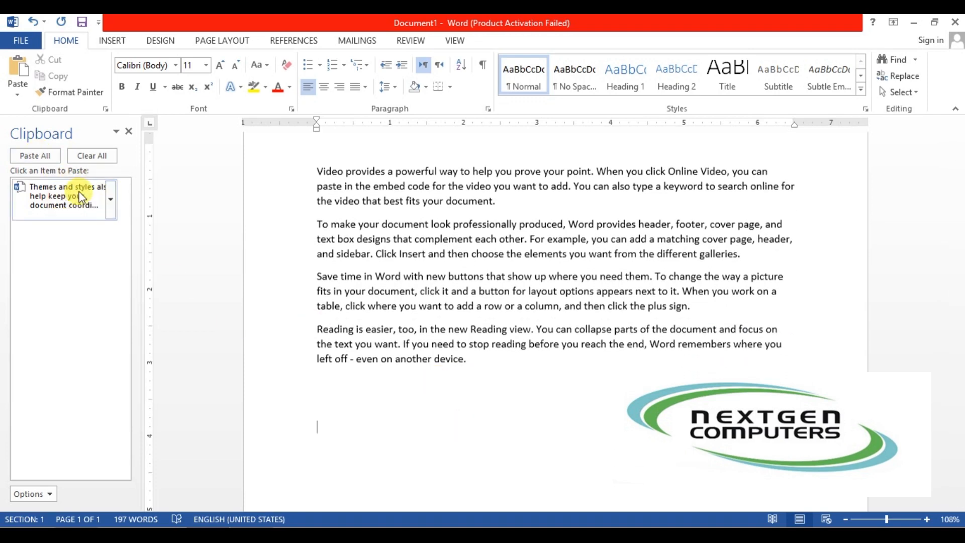
{"action": "left_click", "coordinate": [111, 203]}
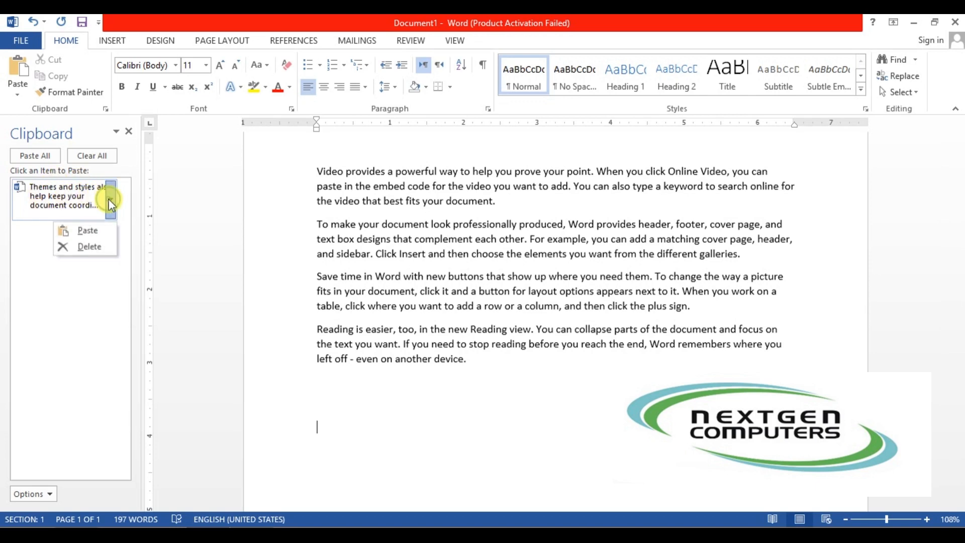
{"action": "left_click", "coordinate": [97, 230]}
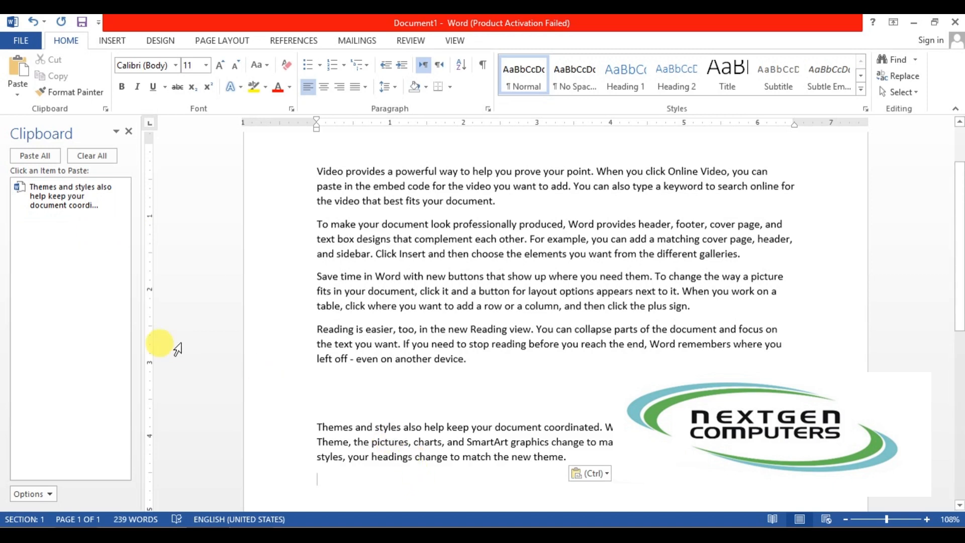
{"action": "left_click", "coordinate": [112, 198]}
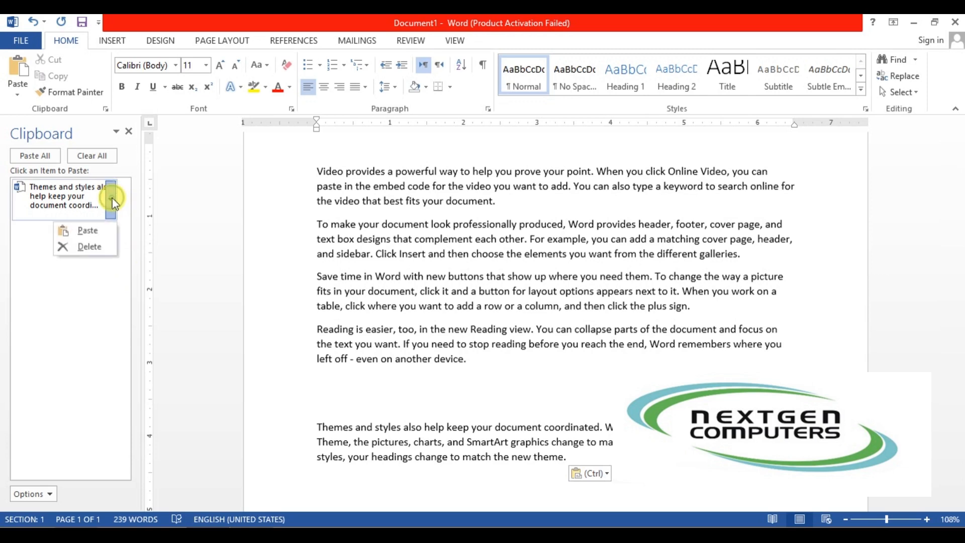
{"action": "left_click", "coordinate": [97, 253]}
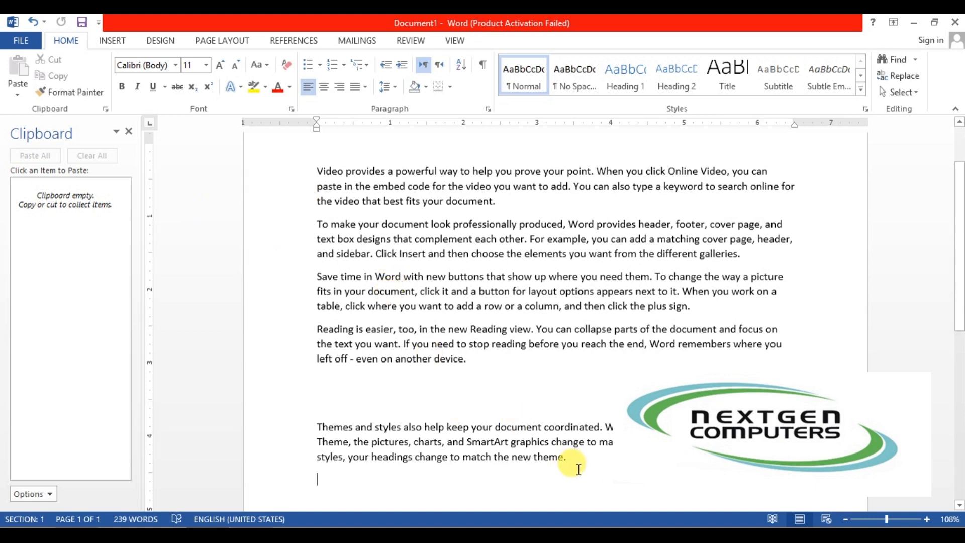
Delete the four paragraphs above the pasted "Themes and styles" paragraph, from "Video provides" through "even on another device.".
{"action": "left_click_drag", "start_coordinate": [567, 457], "coordinate": [316, 429]}
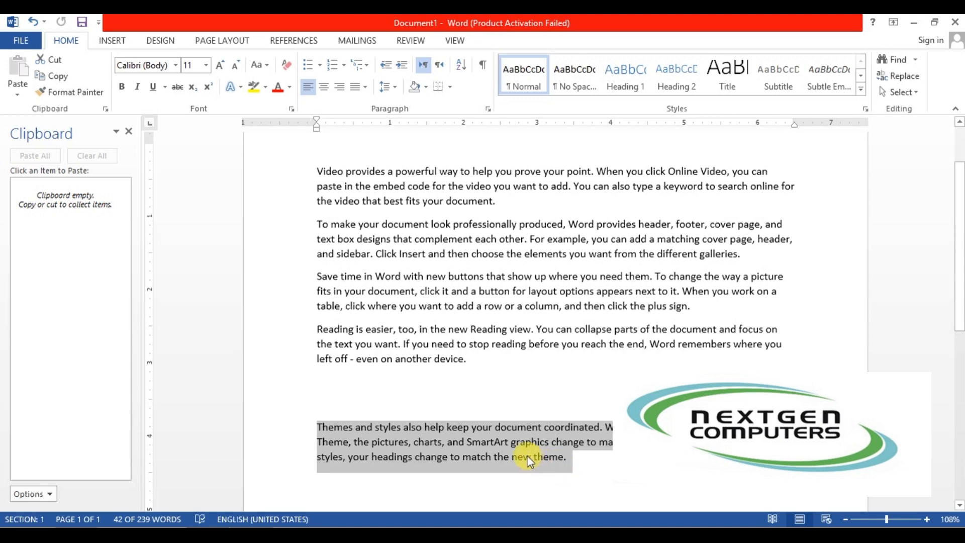
{"action": "left_click", "coordinate": [486, 445]}
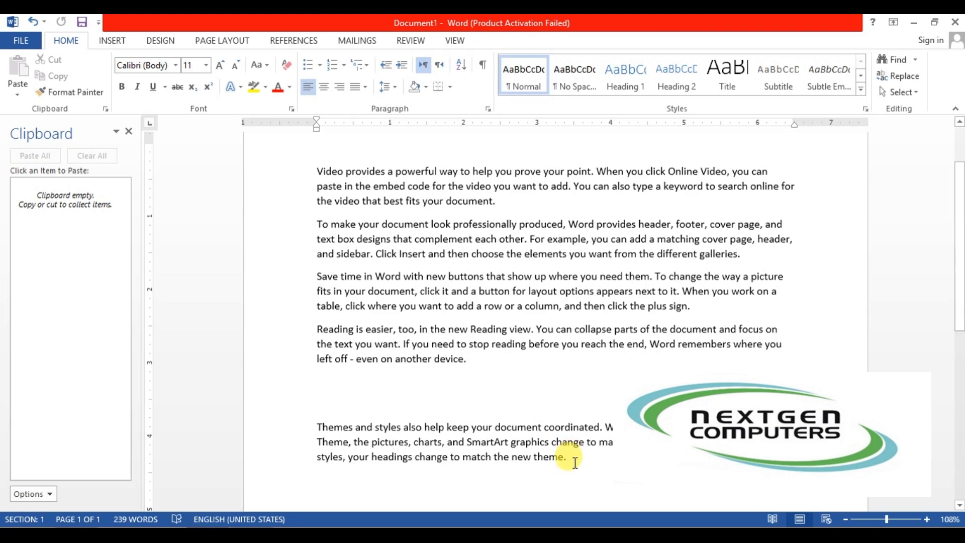
{"action": "left_click", "coordinate": [492, 366]}
{"action": "left_click_drag", "start_coordinate": [492, 366], "coordinate": [256, 167]}
{"action": "key", "text": "Delete"}
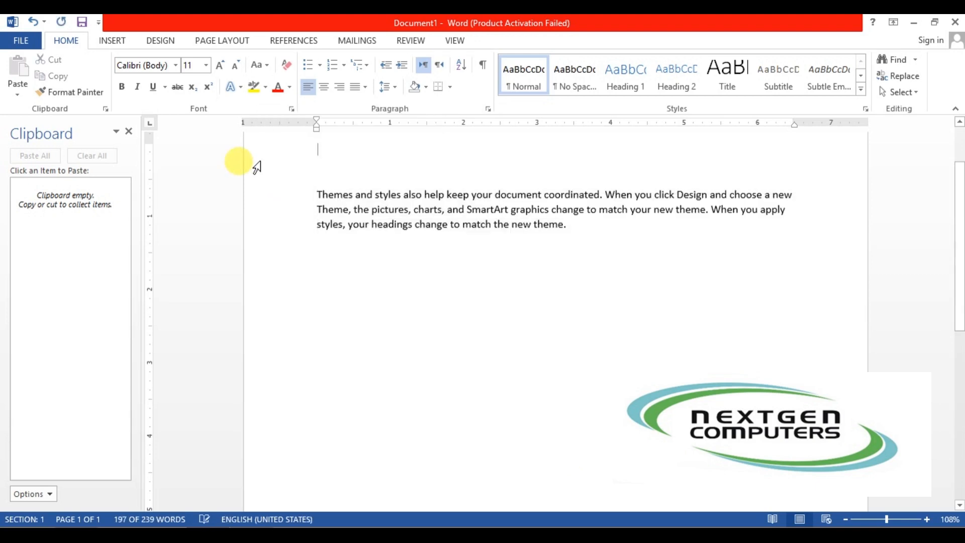
Copy the remaining "Themes and styles" paragraph and start a new line below it.
{"action": "left_click_drag", "start_coordinate": [573, 224], "coordinate": [318, 197]}
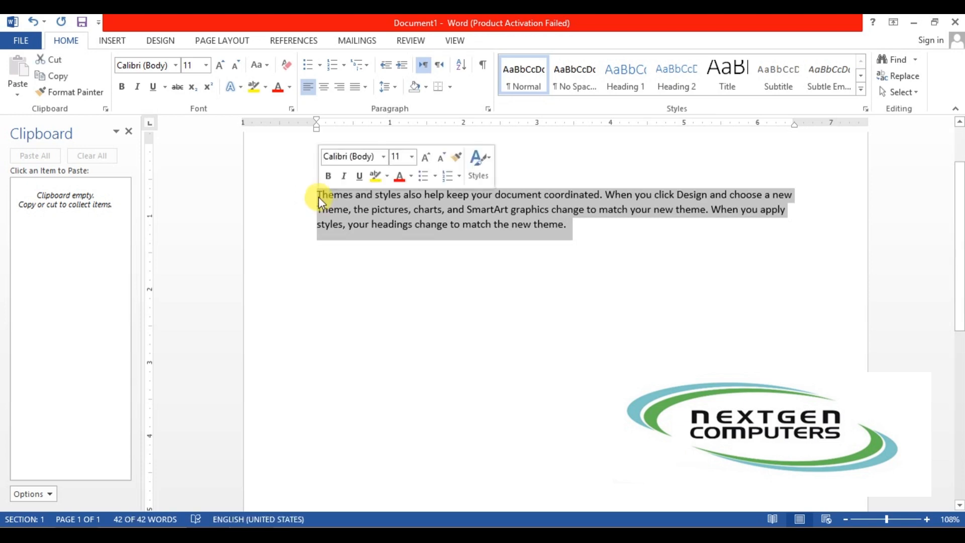
{"action": "left_click", "coordinate": [55, 80]}
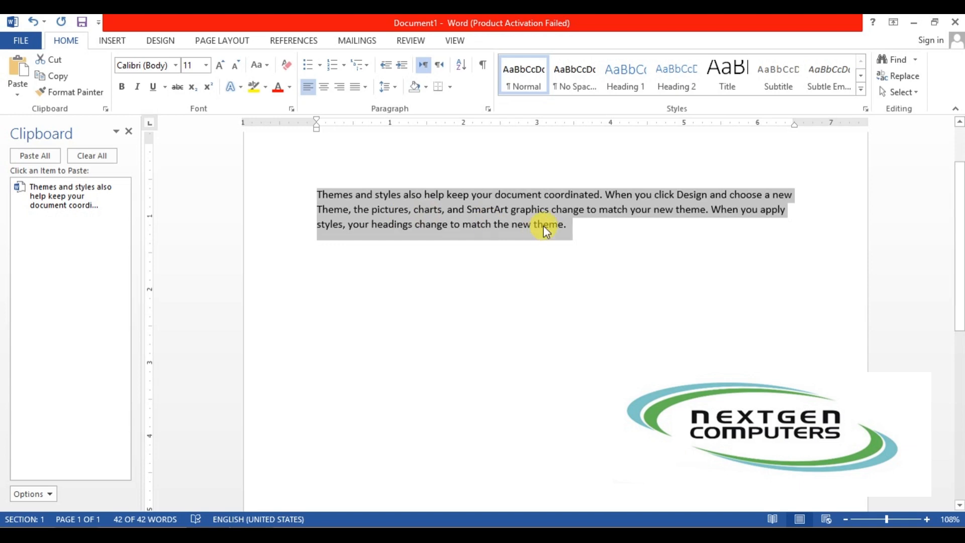
{"action": "left_click", "coordinate": [585, 227]}
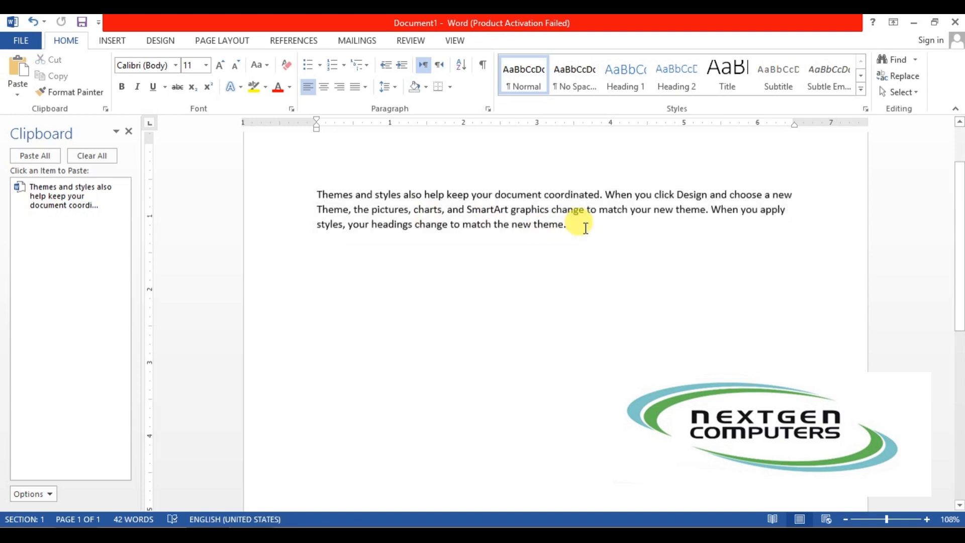
{"action": "key", "text": "Return"}
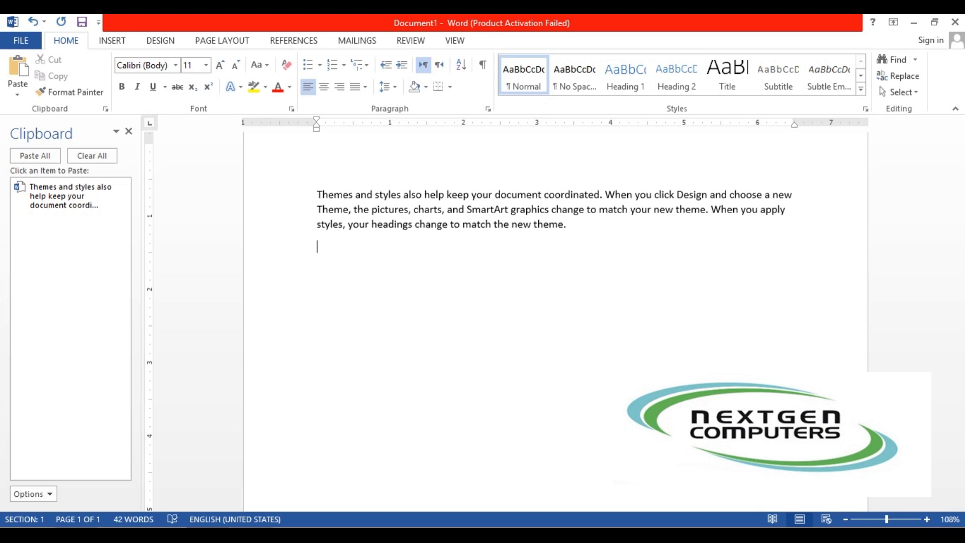
Preview pasting the copied paragraph on the new line, back out of it, and close the Clipboard pane.
{"action": "left_click", "coordinate": [17, 96]}
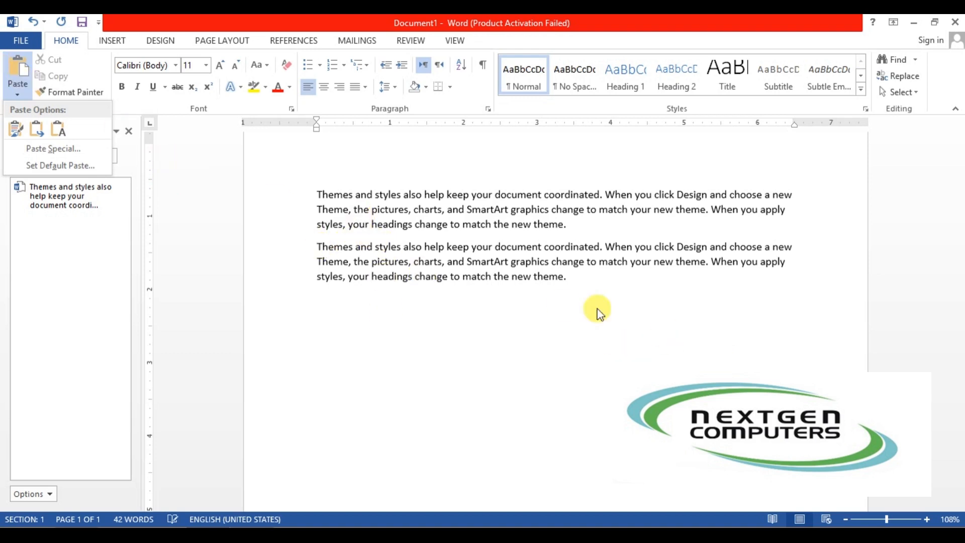
{"action": "key", "text": "ctrl+z"}
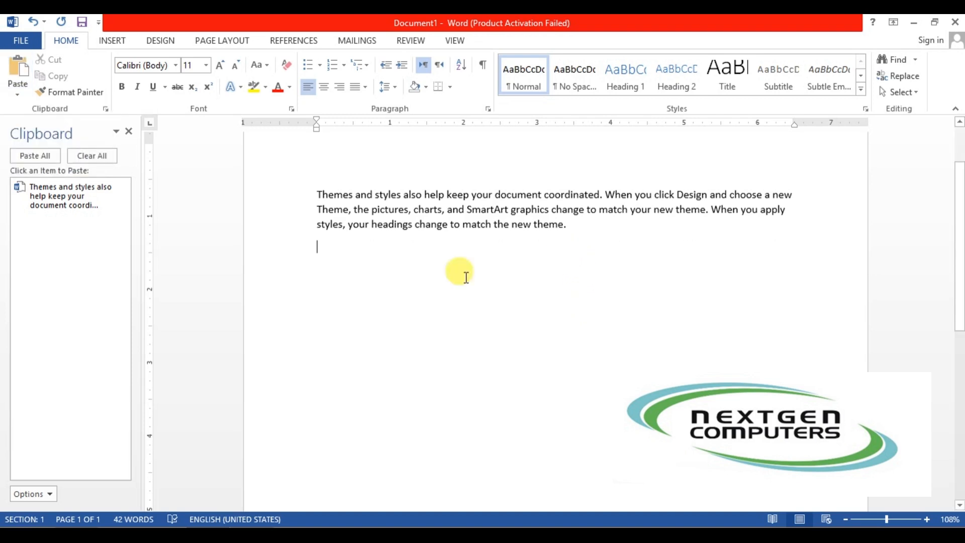
{"action": "left_click", "coordinate": [129, 131]}
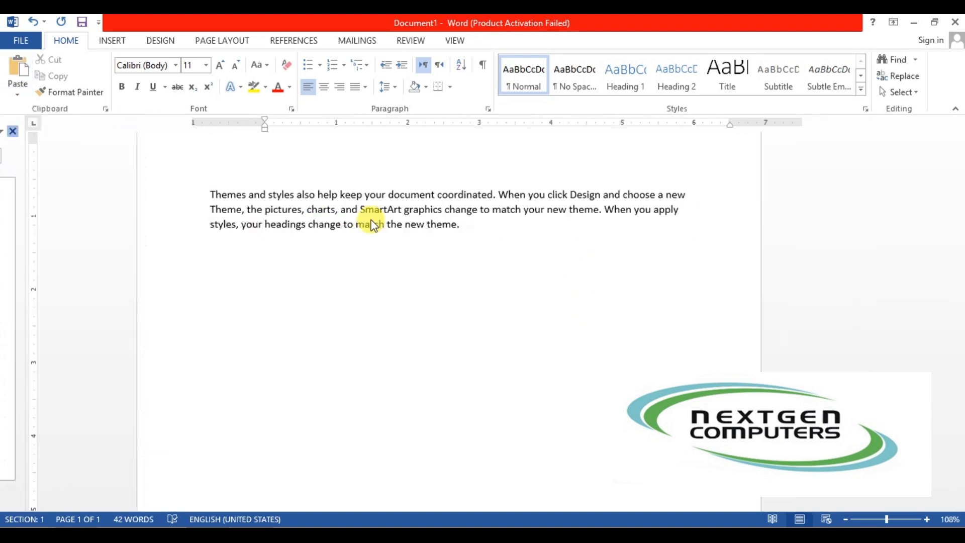
Copy the "Themes and styles" paragraph and paste it with source formatting after a few blank lines below the original.
{"action": "left_click_drag", "start_coordinate": [527, 228], "coordinate": [240, 196]}
{"action": "left_click", "coordinate": [69, 80]}
{"action": "left_click", "coordinate": [525, 245]}
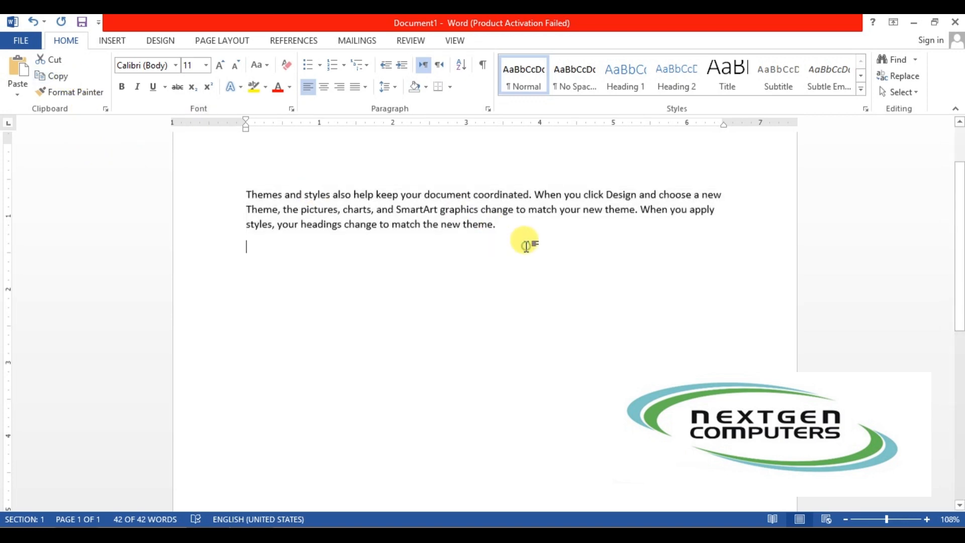
{"action": "key", "text": "Return"}
{"action": "key", "text": "Return"}
{"action": "key", "text": "Return"}
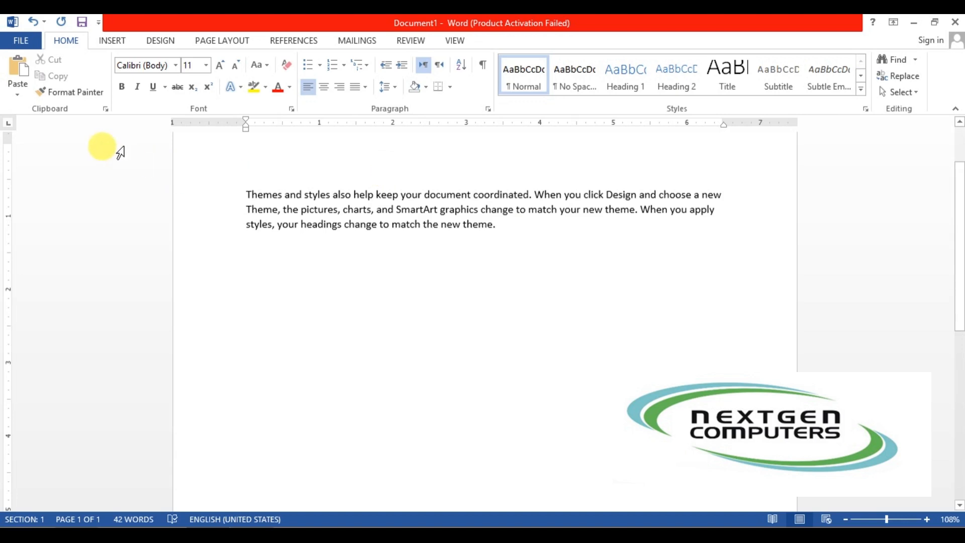
{"action": "left_click", "coordinate": [15, 88]}
{"action": "left_click", "coordinate": [16, 88]}
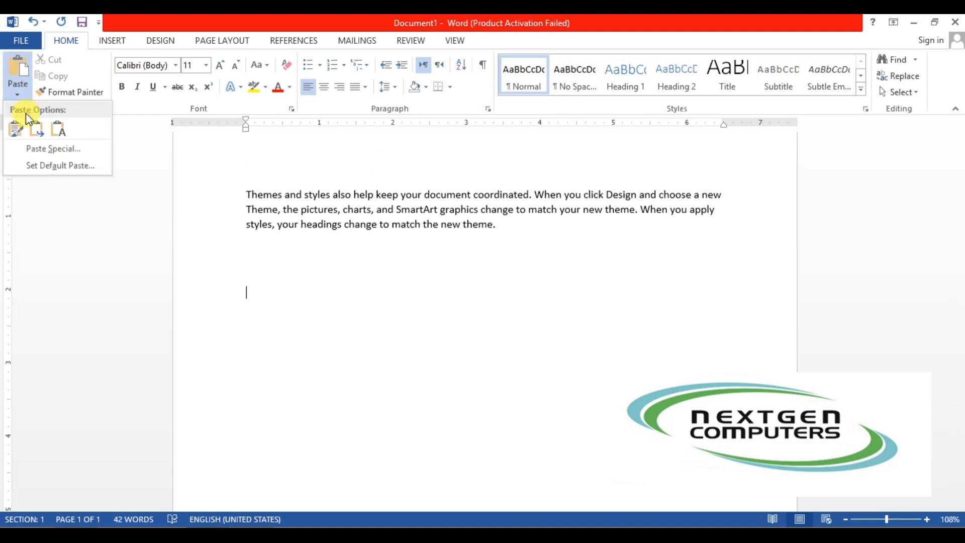
{"action": "left_click", "coordinate": [15, 128]}
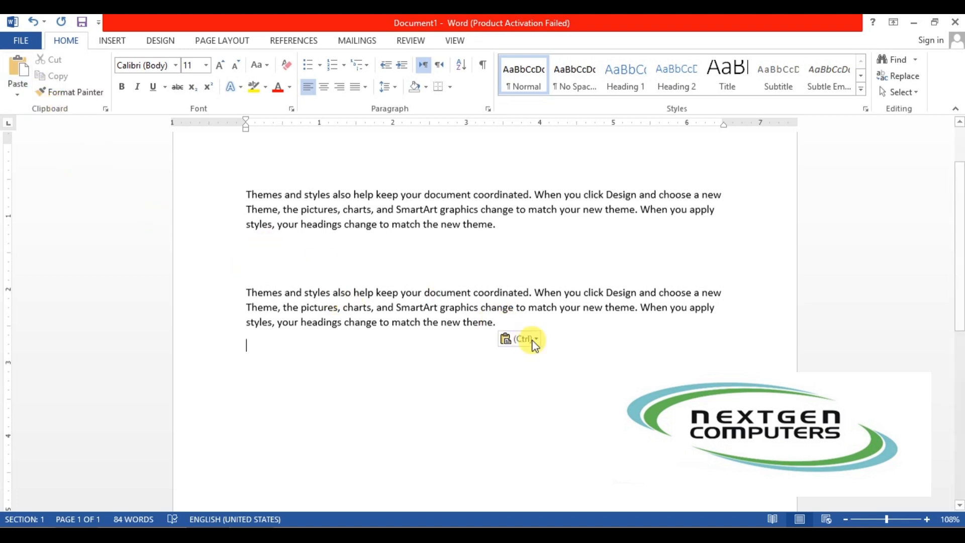
Copy the second paragraph's text from "s also help keep" to "change to match" and paste it below with source formatting.
{"action": "left_click", "coordinate": [500, 323]}
{"action": "left_click_drag", "start_coordinate": [423, 322], "coordinate": [327, 293]}
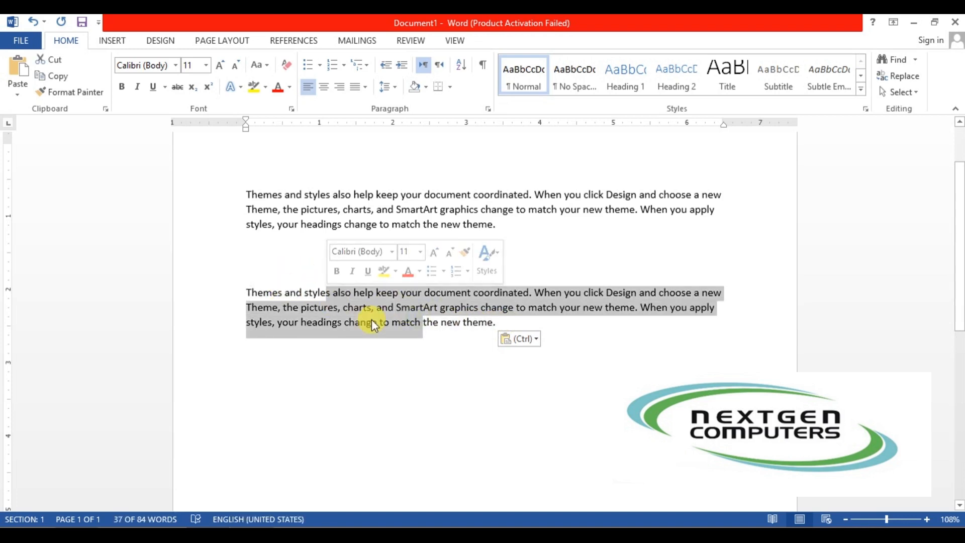
{"action": "right_click", "coordinate": [373, 321]}
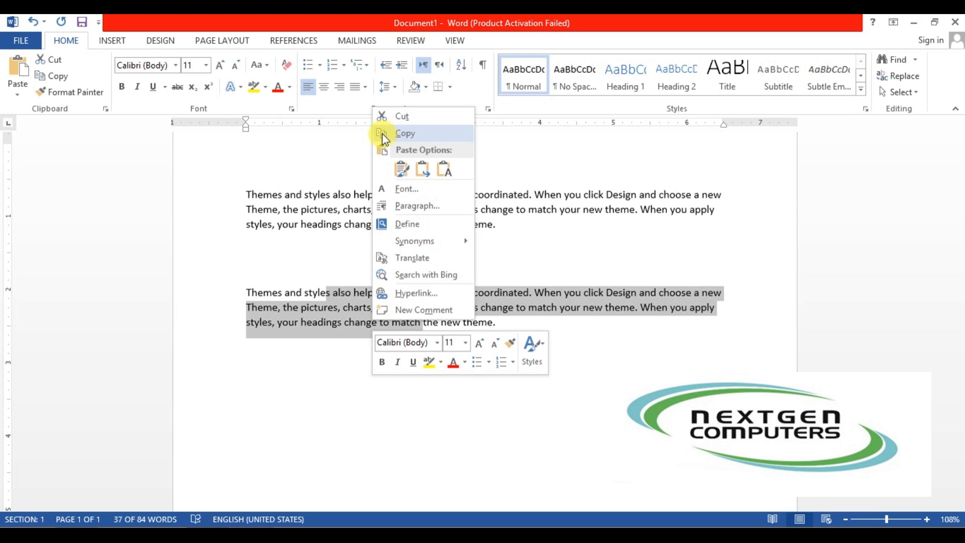
{"action": "left_click", "coordinate": [381, 134]}
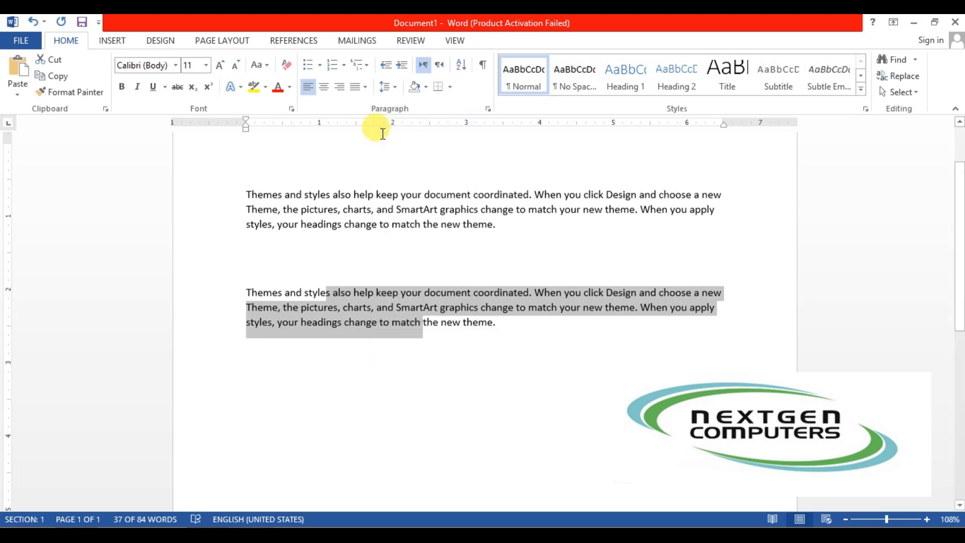
{"action": "left_click", "coordinate": [515, 324]}
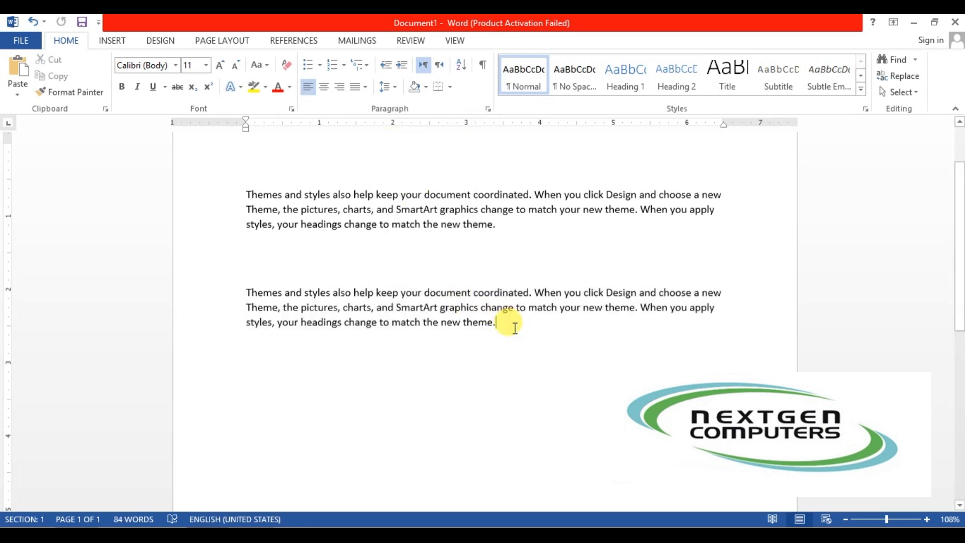
{"action": "key", "text": "Return"}
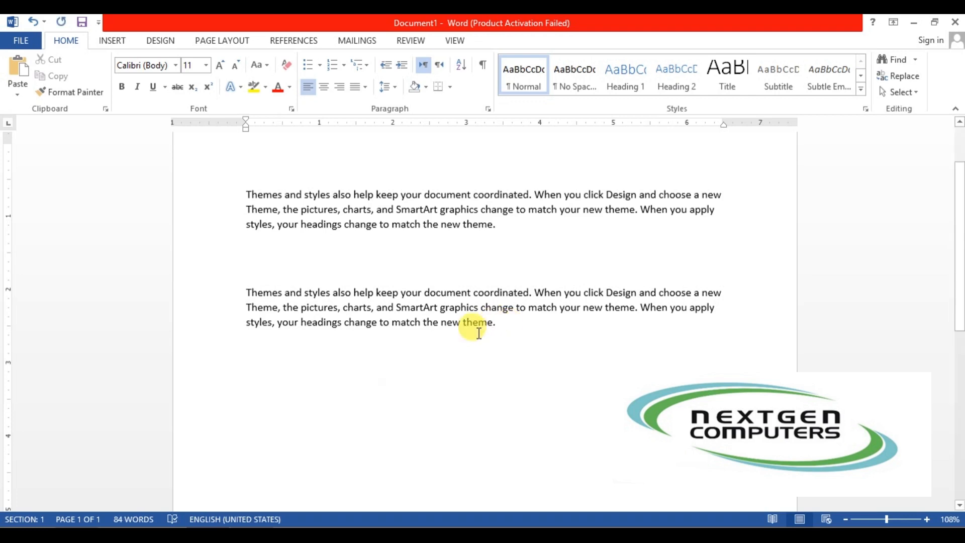
{"action": "right_click", "coordinate": [300, 377]}
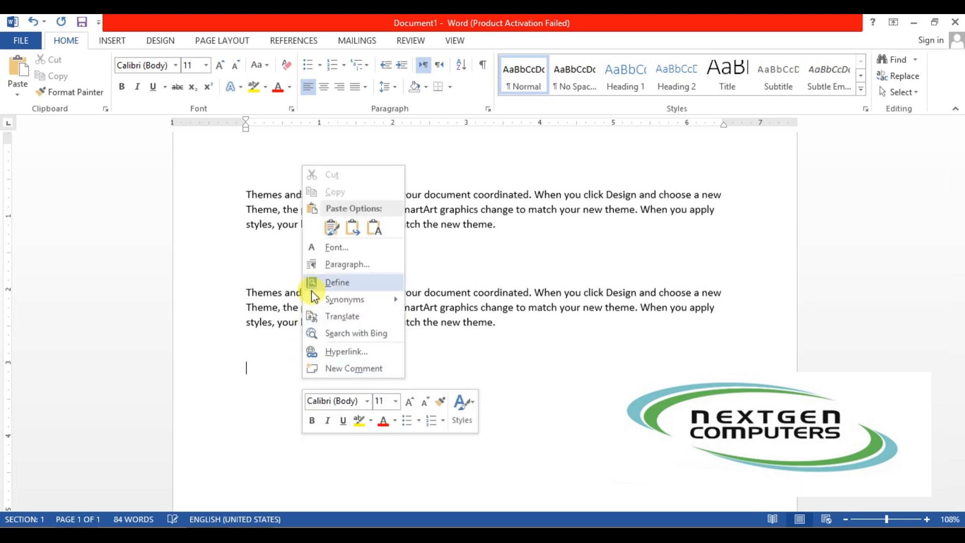
{"action": "left_click", "coordinate": [332, 229]}
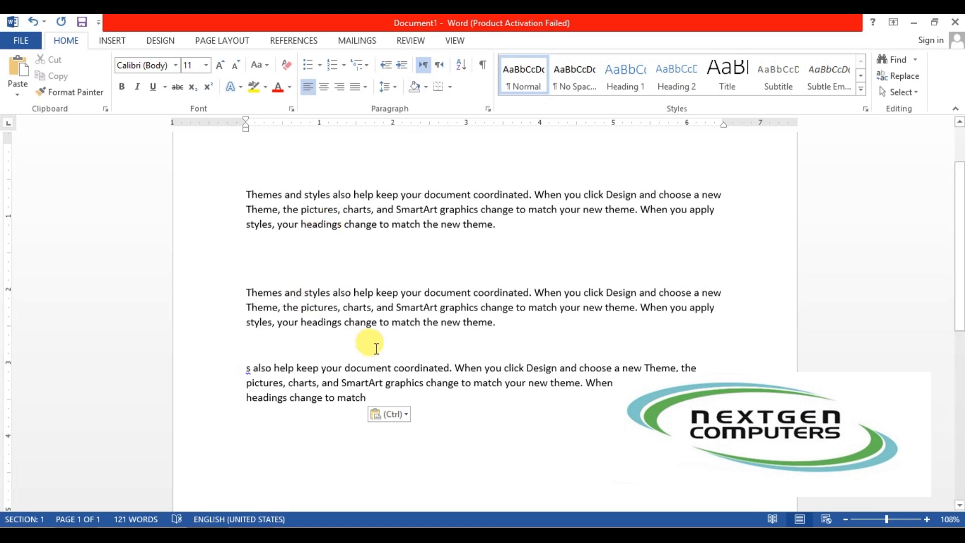
Copy the partial paragraph starting "s also help keep" and paste it on a new line directly below.
{"action": "left_click_drag", "start_coordinate": [374, 399], "coordinate": [236, 372]}
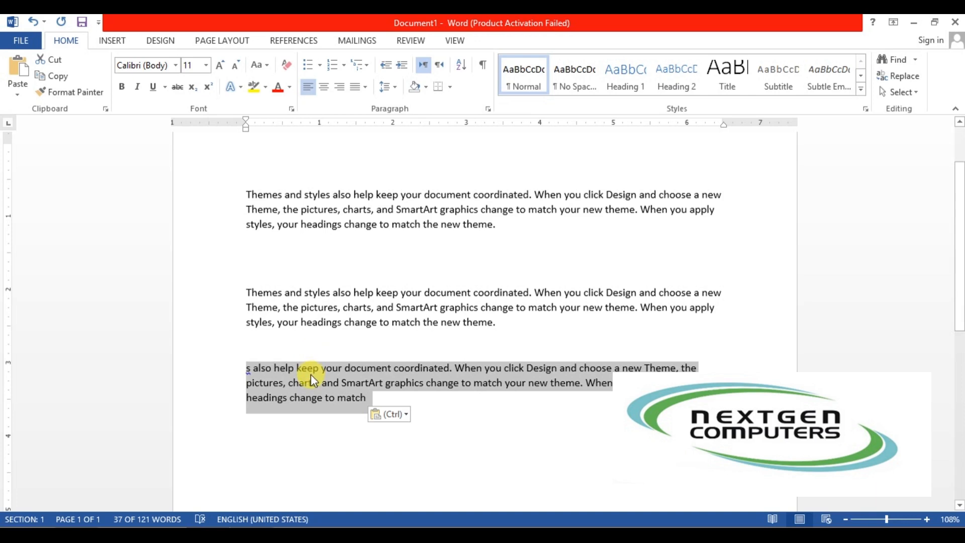
{"action": "key", "text": "ctrl+c"}
{"action": "left_click", "coordinate": [391, 412]}
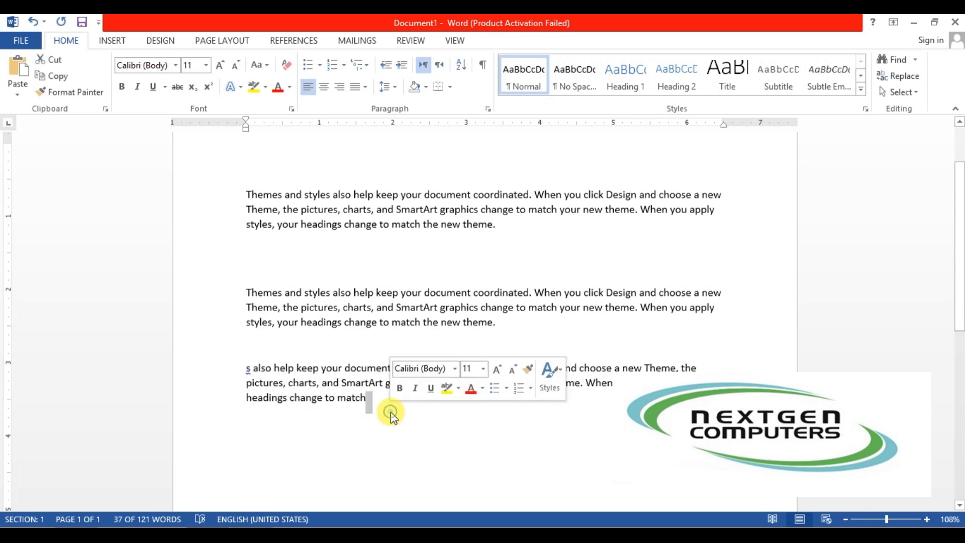
{"action": "key", "text": "Return"}
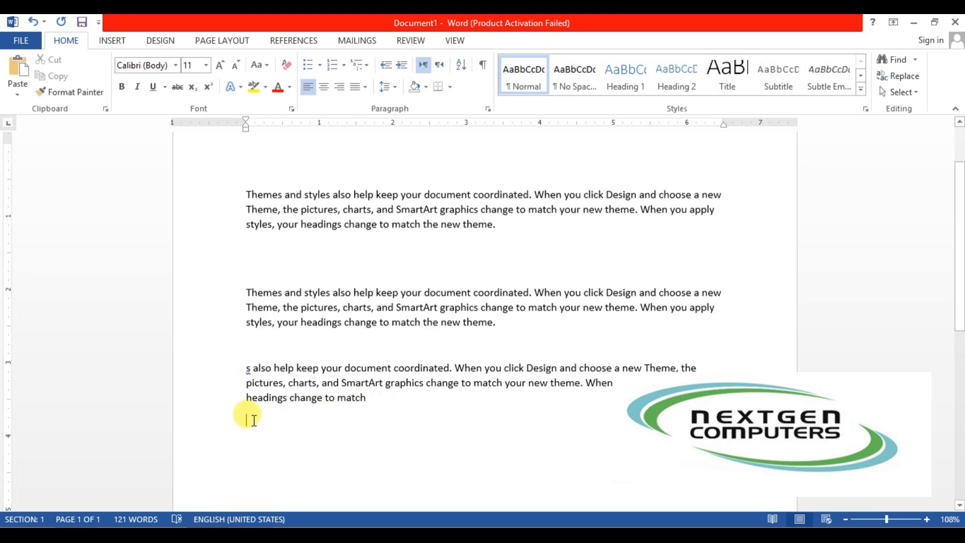
{"action": "key", "text": "ctrl+v"}
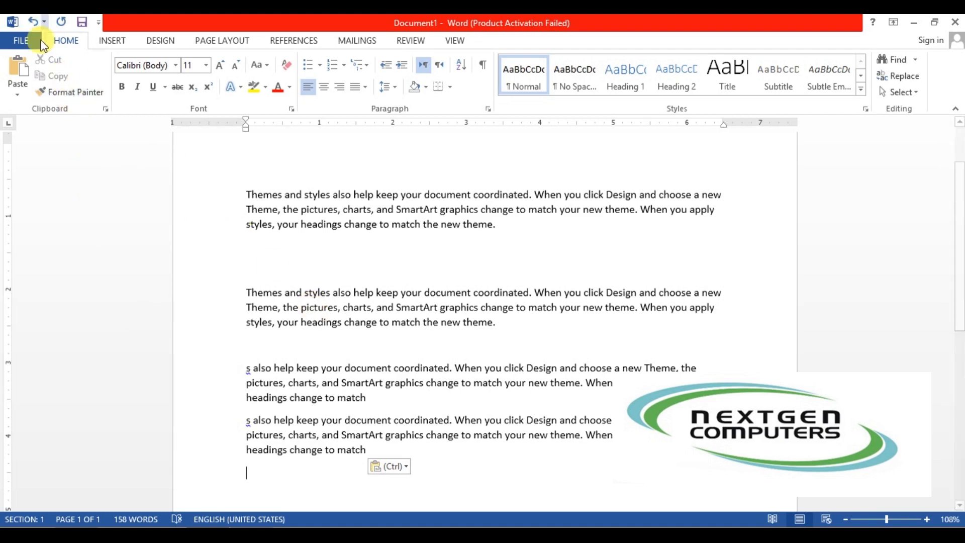
Delete the pasted "s also help keep" fragments and the second "Themes and styles" paragraph.
{"action": "left_click_drag", "start_coordinate": [372, 383], "coordinate": [312, 366]}
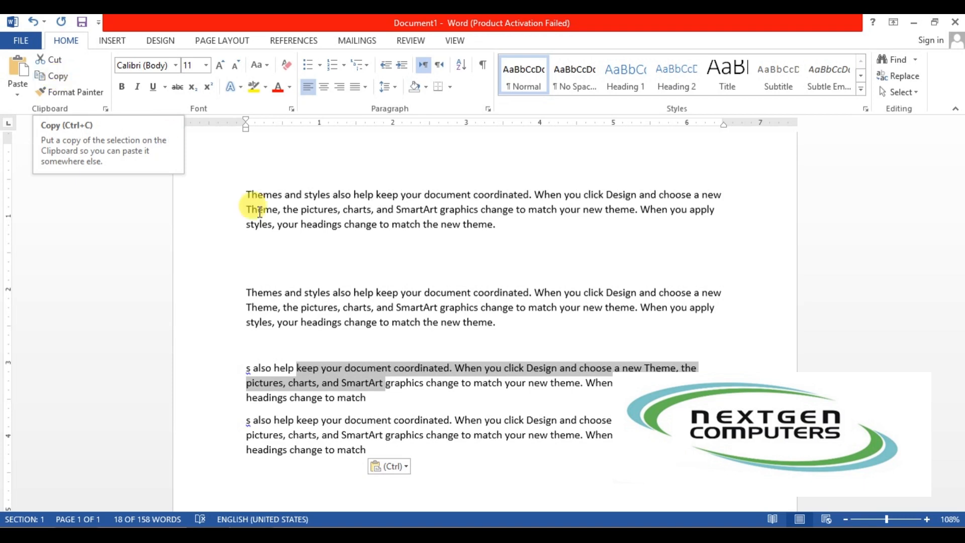
{"action": "left_click", "coordinate": [359, 279]}
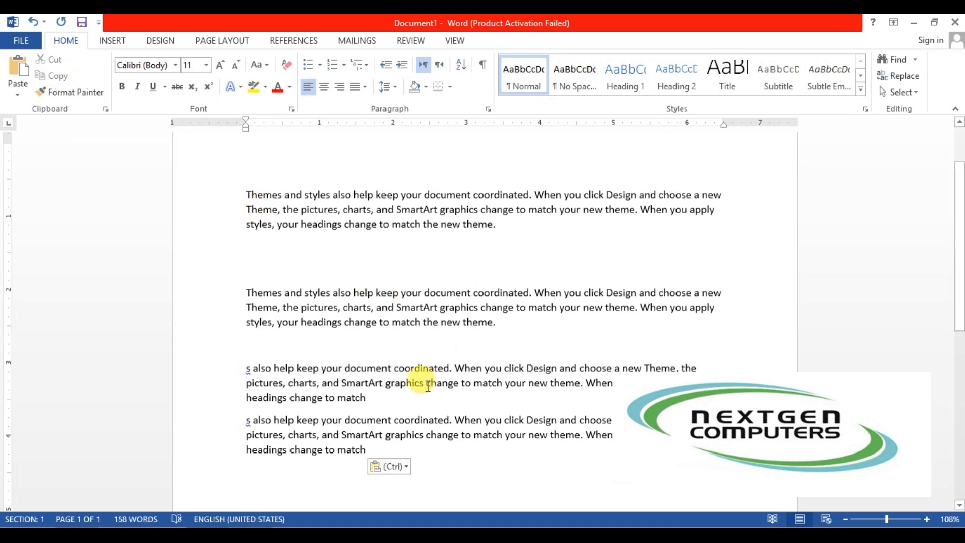
{"action": "left_click_drag", "start_coordinate": [246, 376], "coordinate": [381, 451]}
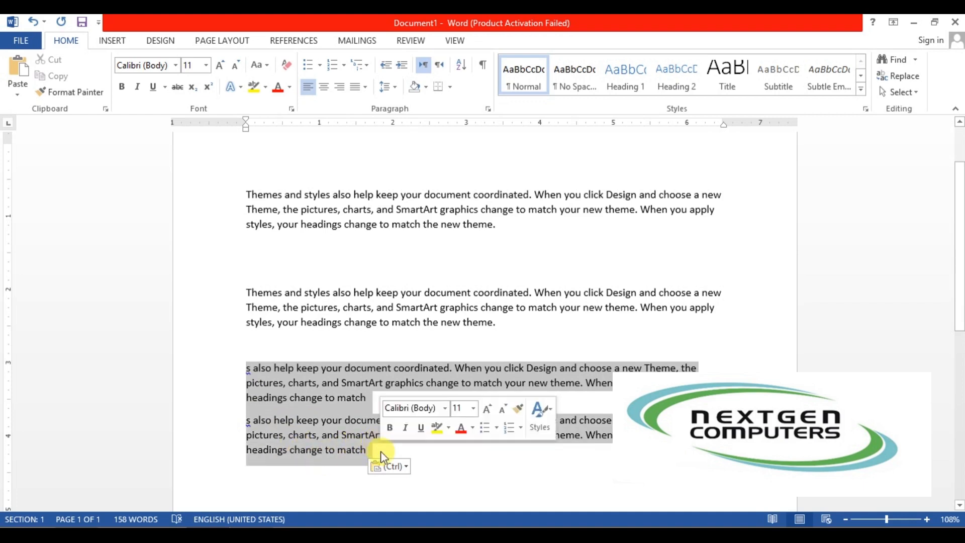
{"action": "key", "text": "Delete"}
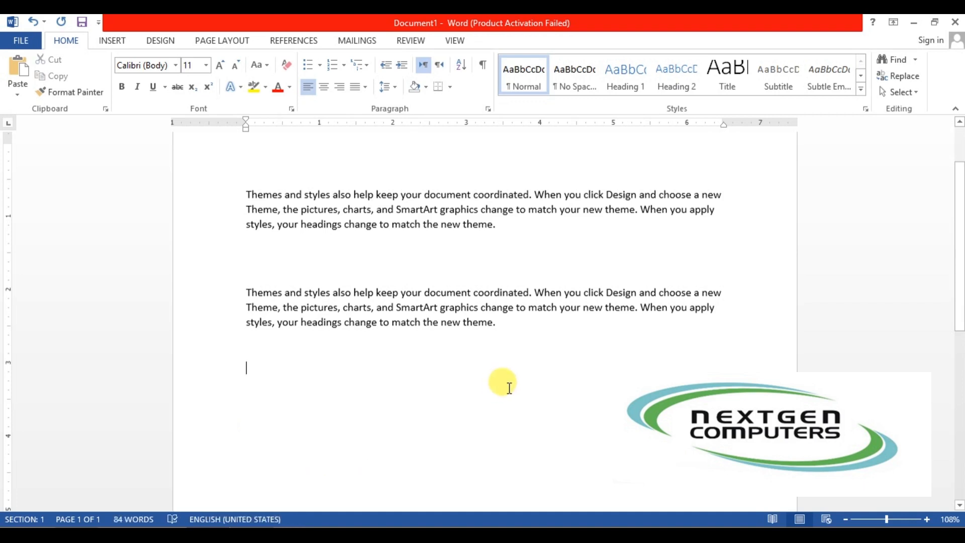
{"action": "left_click_drag", "start_coordinate": [512, 327], "coordinate": [241, 291]}
{"action": "key", "text": "Delete"}
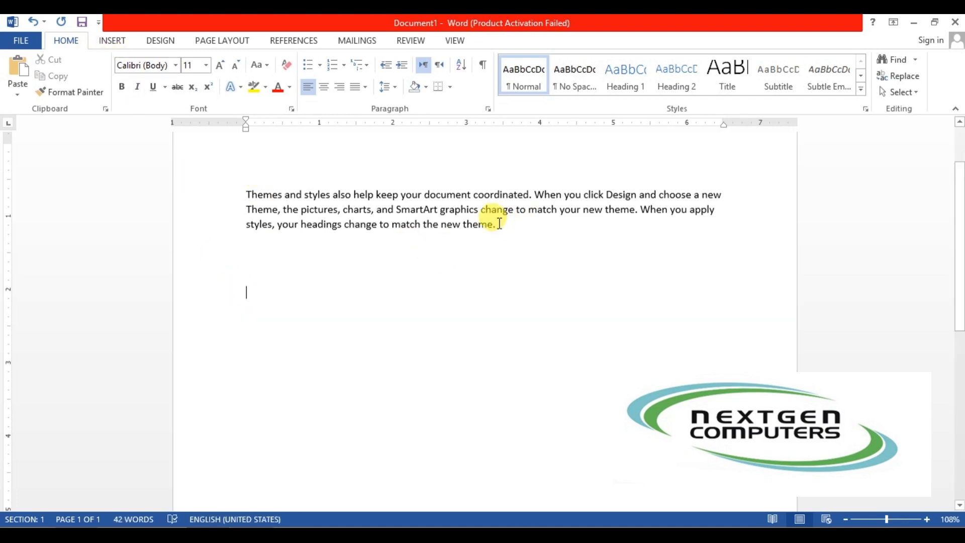
Copy the remaining "Themes and styles" paragraph and delete its collected item from the Clipboard pane.
{"action": "left_click_drag", "start_coordinate": [497, 224], "coordinate": [227, 195]}
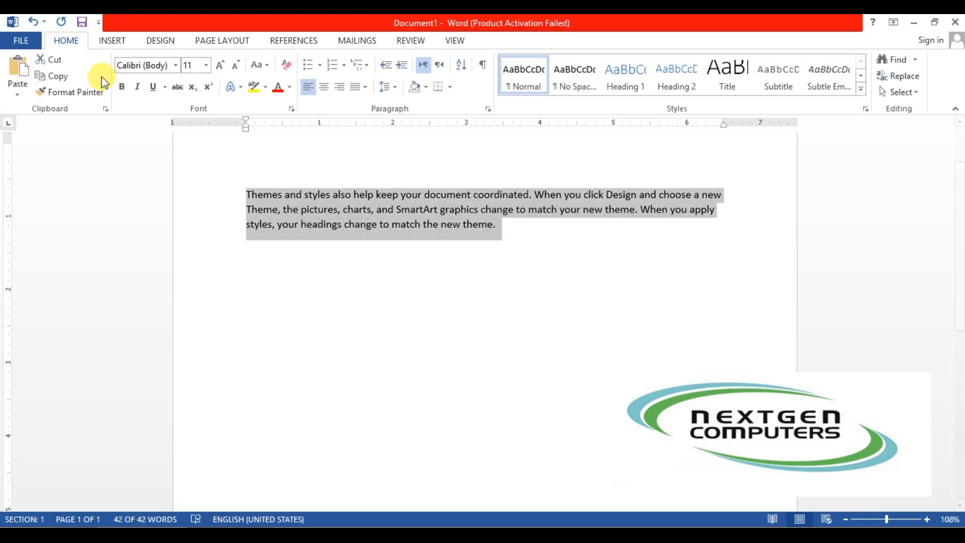
{"action": "left_click", "coordinate": [56, 76]}
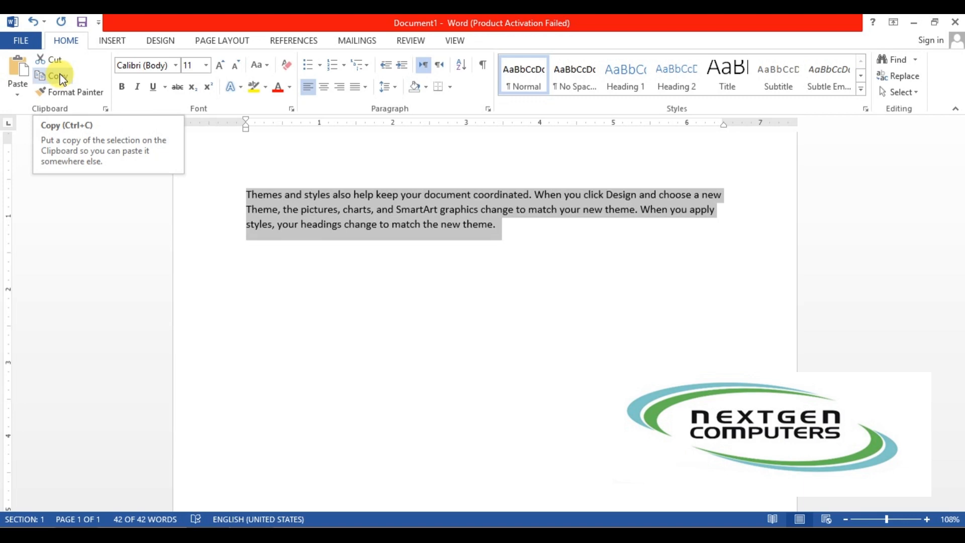
{"action": "left_click", "coordinate": [107, 109]}
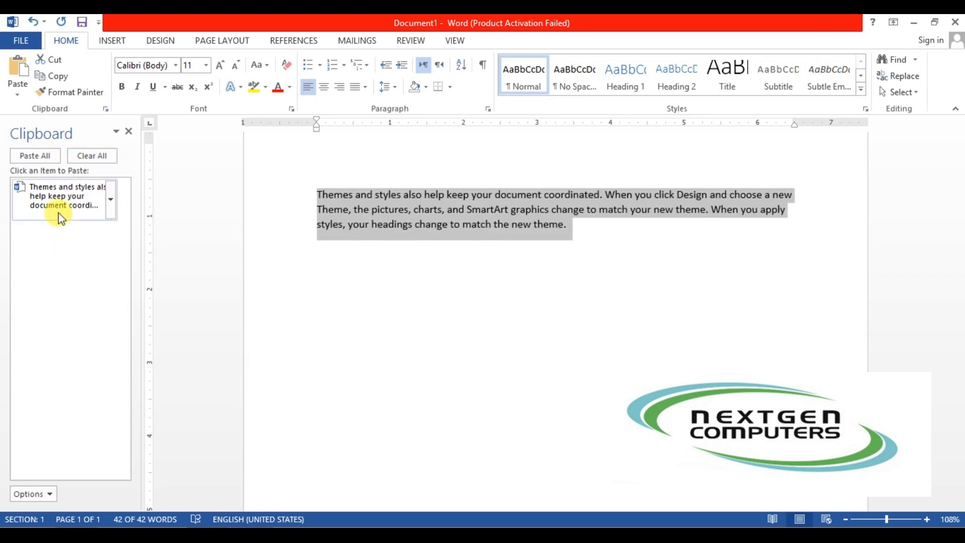
{"action": "left_click", "coordinate": [110, 199]}
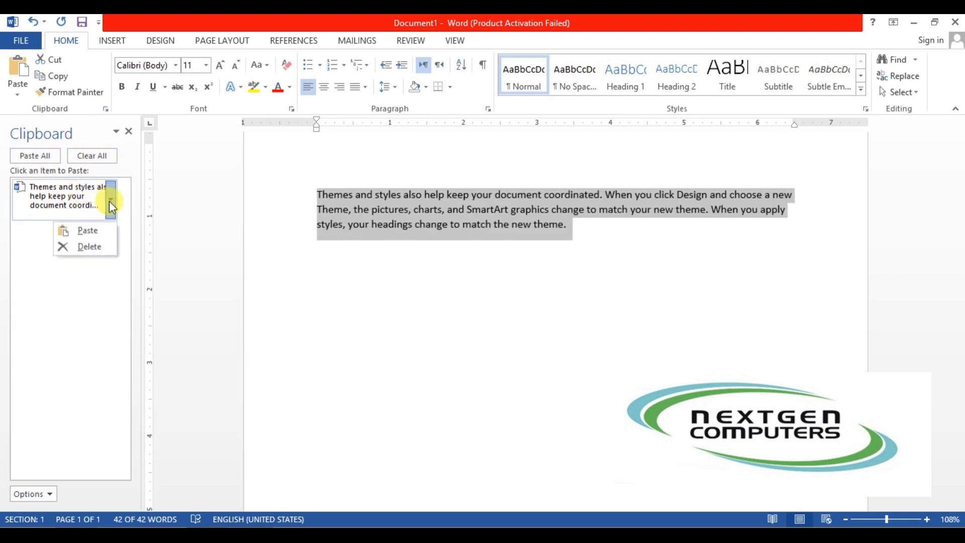
{"action": "left_click", "coordinate": [92, 246]}
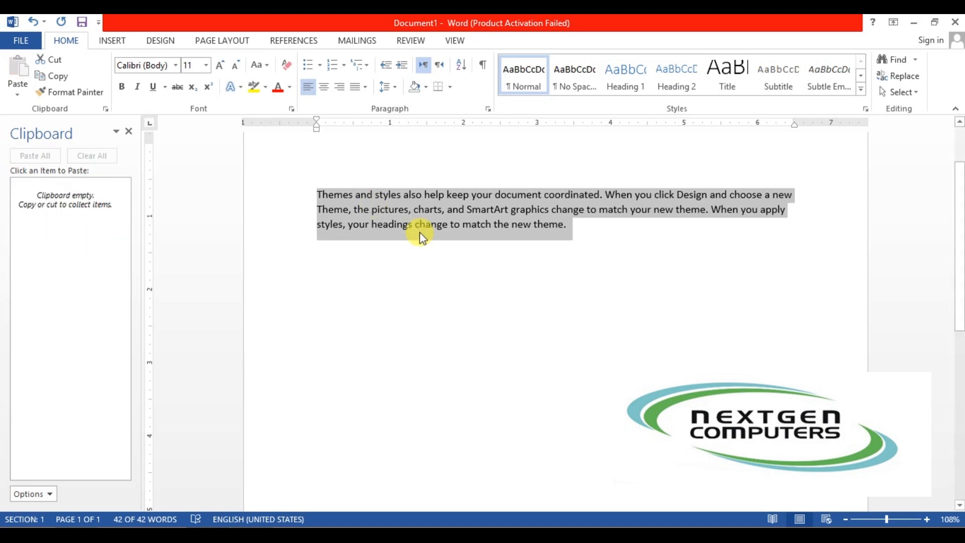
Replace the selected "Themes and styles" paragraph with the text "Next Gen".
{"action": "key", "text": "Delete"}
{"action": "type", "text": "N"}
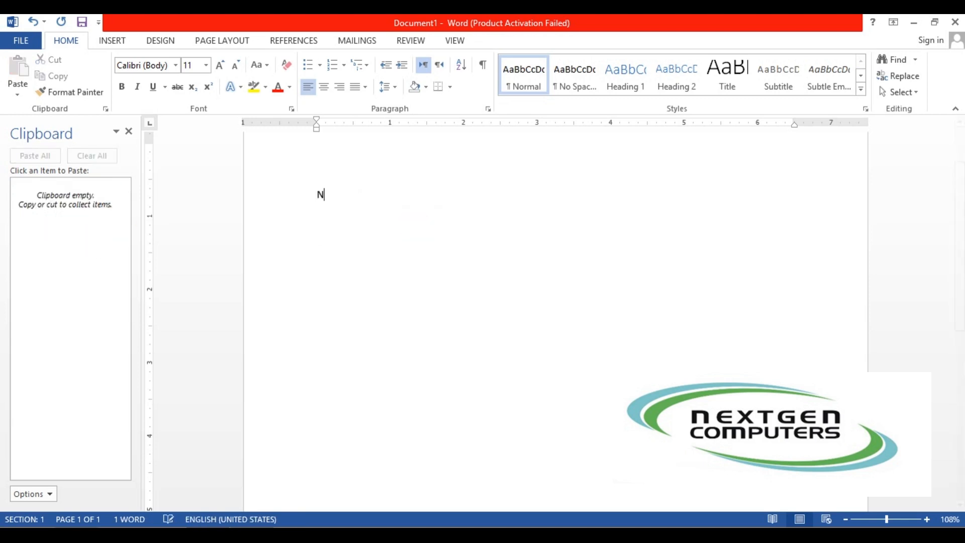
{"action": "type", "text": "ext Gen"}
Enlarge the whole document's font size to 36 pt.
{"action": "key", "text": "ctrl+a"}
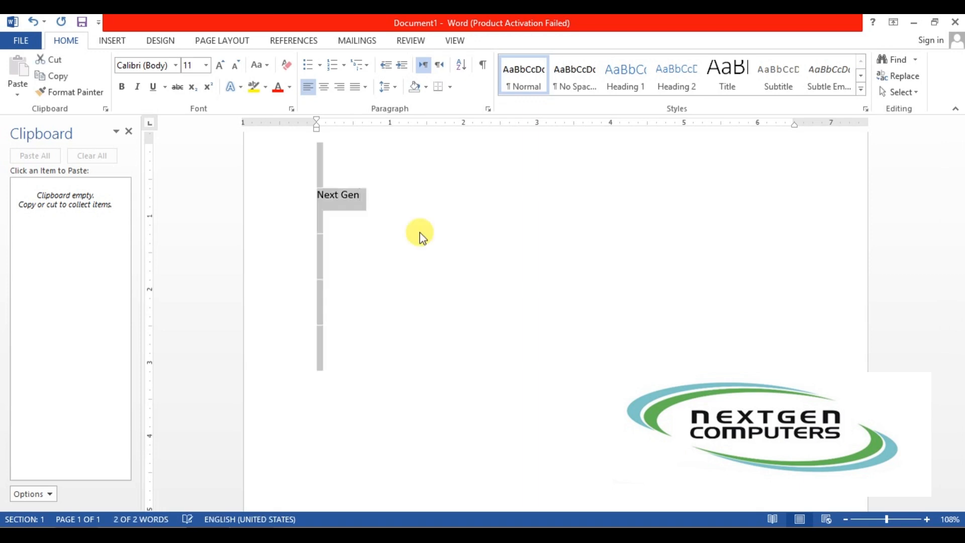
{"action": "key", "text": "ctrl+shift+period"}
{"action": "key", "text": "ctrl+shift+period"}
{"action": "key", "text": "ctrl+shift+period"}
{"action": "key", "text": "ctrl+shift+period"}
{"action": "key", "text": "ctrl+shift+period"}
{"action": "key", "text": "ctrl+shift+period"}
{"action": "key", "text": "ctrl+shift+period"}
{"action": "key", "text": "ctrl+shift+period"}
{"action": "key", "text": "ctrl+shift+period"}
{"action": "key", "text": "ctrl+shift+period"}
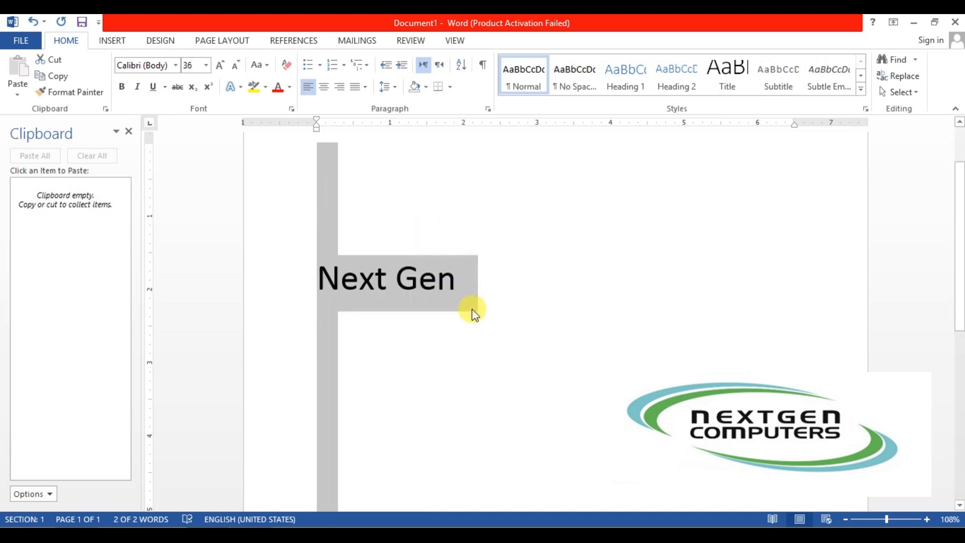
Copy the "Next Gen" text to the clipboard and close the Clipboard pane.
{"action": "left_click", "coordinate": [456, 293]}
{"action": "left_click_drag", "start_coordinate": [471, 282], "coordinate": [326, 274]}
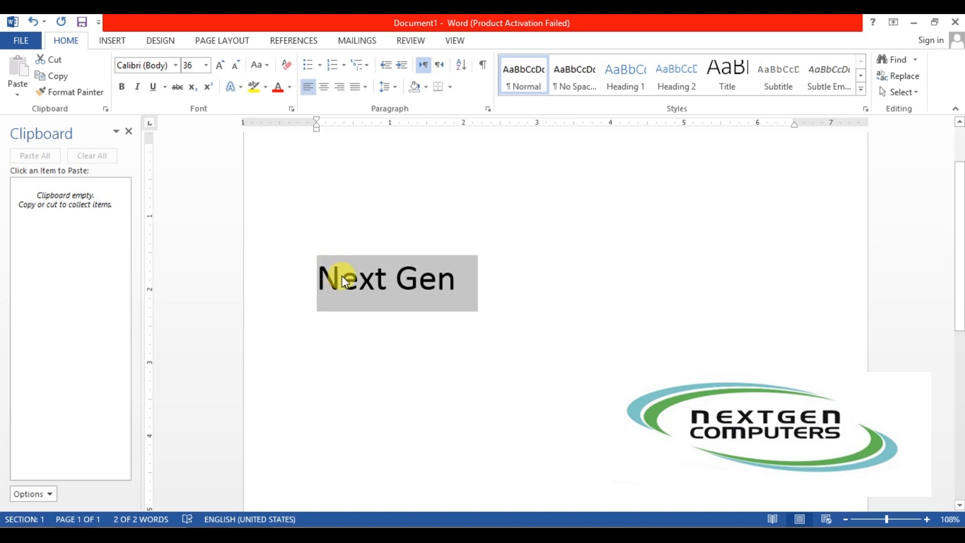
{"action": "left_click", "coordinate": [63, 82]}
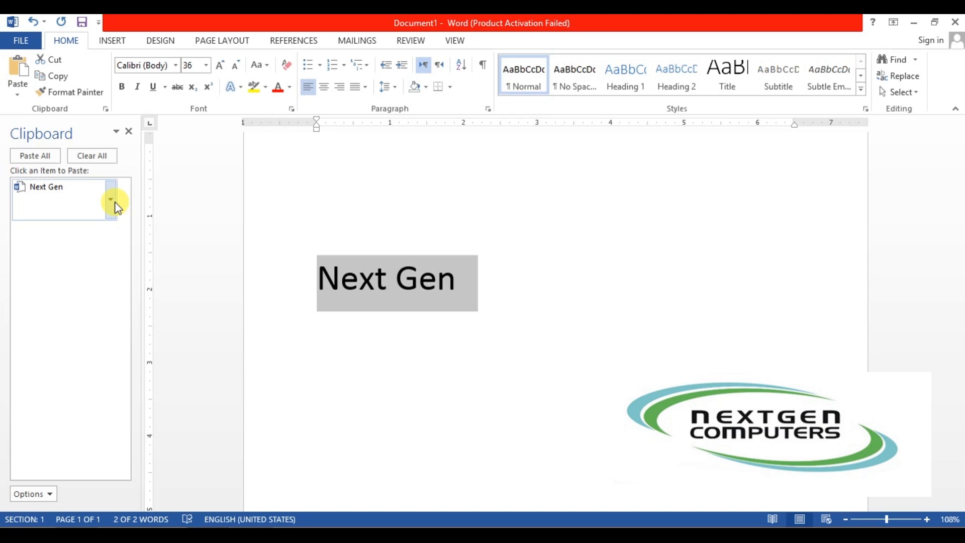
{"action": "left_click", "coordinate": [129, 132]}
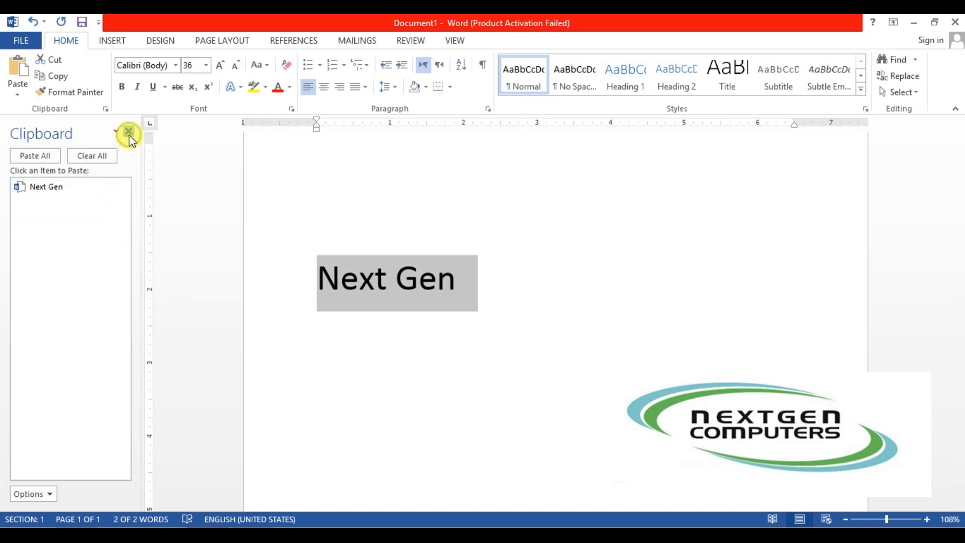
Delete the "Next Gen" text and the blank lines above it to return to the start of the page.
{"action": "left_click", "coordinate": [349, 282]}
{"action": "key", "text": "Delete"}
{"action": "key", "text": "Delete"}
{"action": "key", "text": "BackSpace"}
{"action": "key", "text": "BackSpace"}
{"action": "key", "text": "BackSpace"}
{"action": "key", "text": "BackSpace"}
{"action": "key", "text": "BackSpace"}
{"action": "key", "text": "BackSpace"}
{"action": "key", "text": "BackSpace"}
{"action": "key", "text": "BackSpace"}
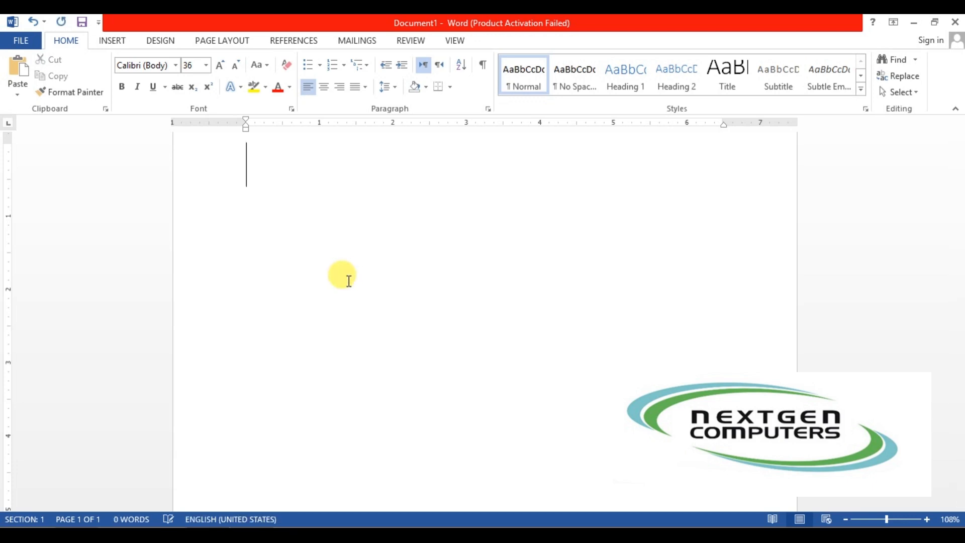
Reduce the font size to 16 pt and enter "Next Gen" on the first line.
{"action": "left_click", "coordinate": [342, 281]}
{"action": "key", "text": "ctrl+shift+comma"}
{"action": "key", "text": "ctrl+shift+comma"}
{"action": "key", "text": "ctrl+shift+comma"}
{"action": "key", "text": "ctrl+shift+comma"}
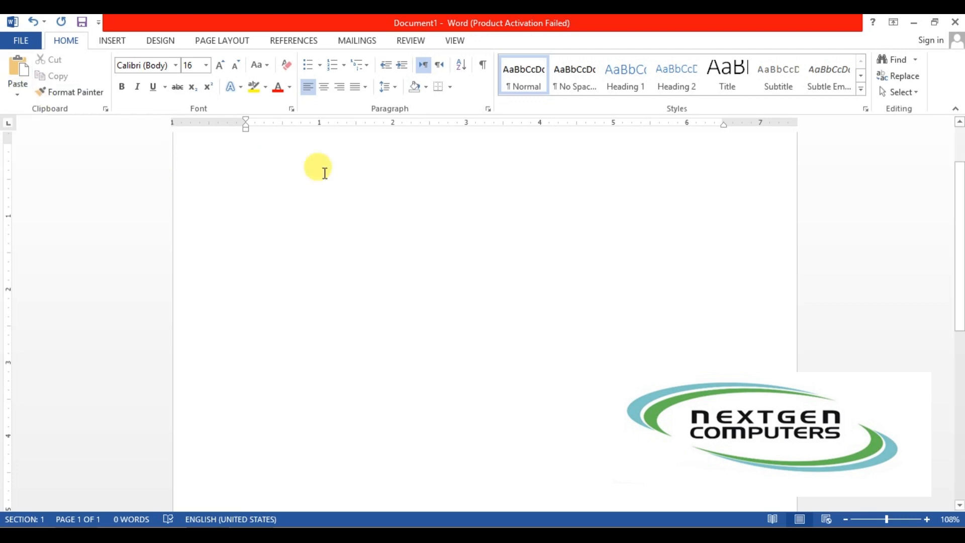
{"action": "type", "text": "[ra"}
{"action": "key", "text": "BackSpace"}
{"action": "key", "text": "BackSpace"}
{"action": "key", "text": "BackSpace"}
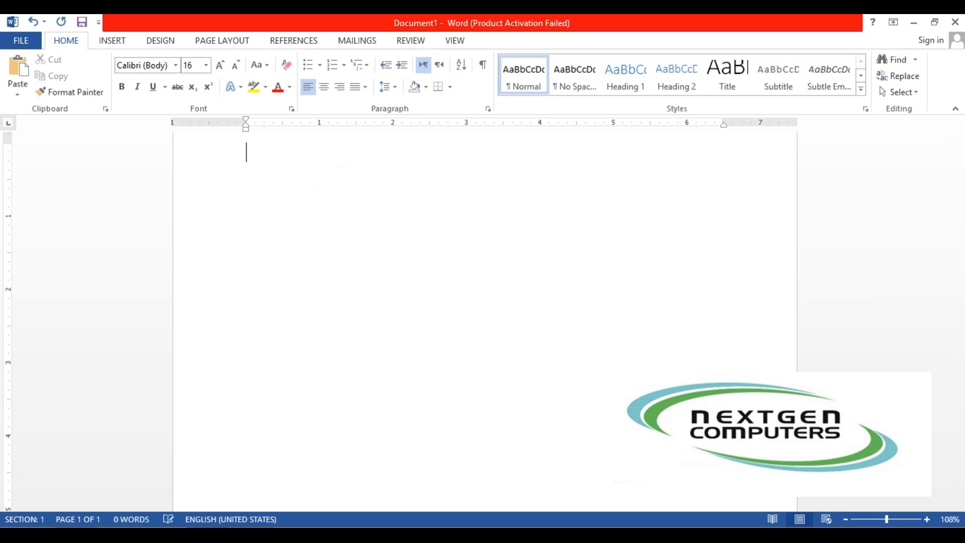
{"action": "type", "text": "Next Gen"}
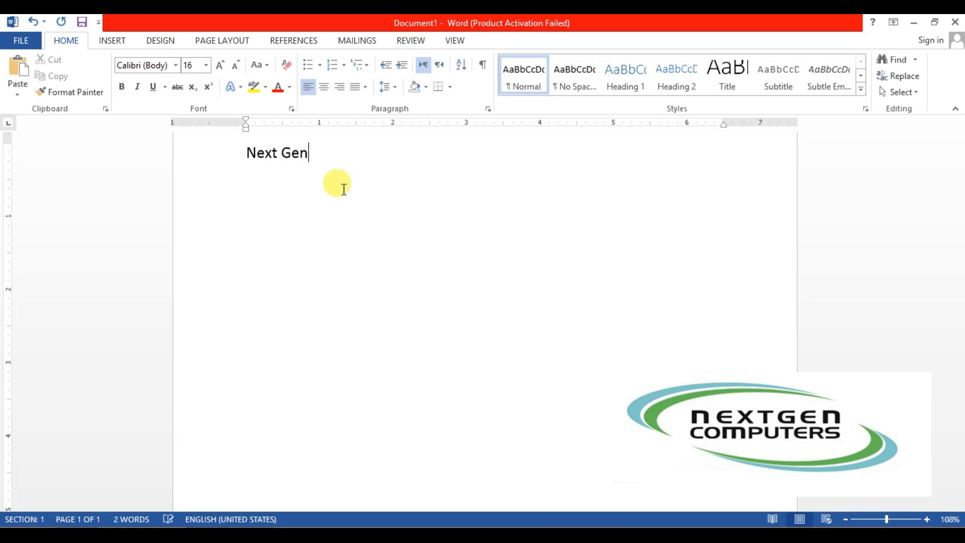
Enlarge all of the document's text to 36 pt and select the "Next Gen" line.
{"action": "key", "text": "ctrl+a"}
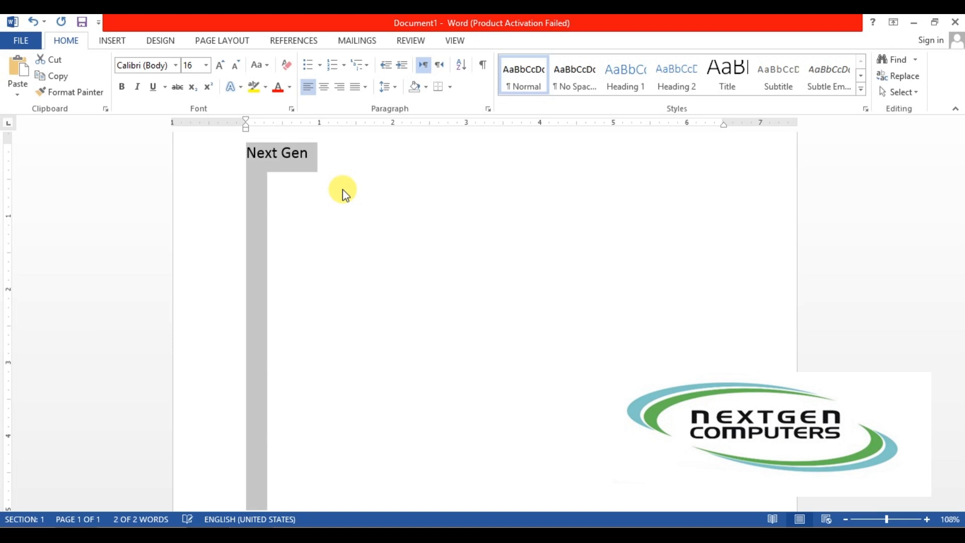
{"action": "key", "text": "ctrl+shift+period"}
{"action": "key", "text": "ctrl+shift+period"}
{"action": "key", "text": "ctrl+shift+period"}
{"action": "key", "text": "ctrl+shift+period"}
{"action": "key", "text": "ctrl+shift+period"}
{"action": "key", "text": "ctrl+shift+period"}
{"action": "key", "text": "ctrl+shift+period"}
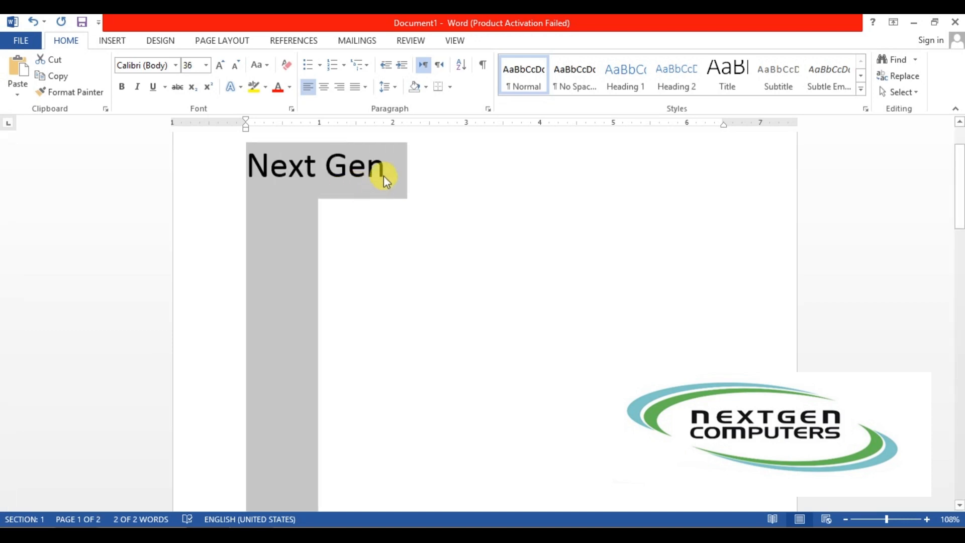
{"action": "left_click", "coordinate": [391, 169]}
{"action": "left_click_drag", "start_coordinate": [391, 166], "coordinate": [280, 162]}
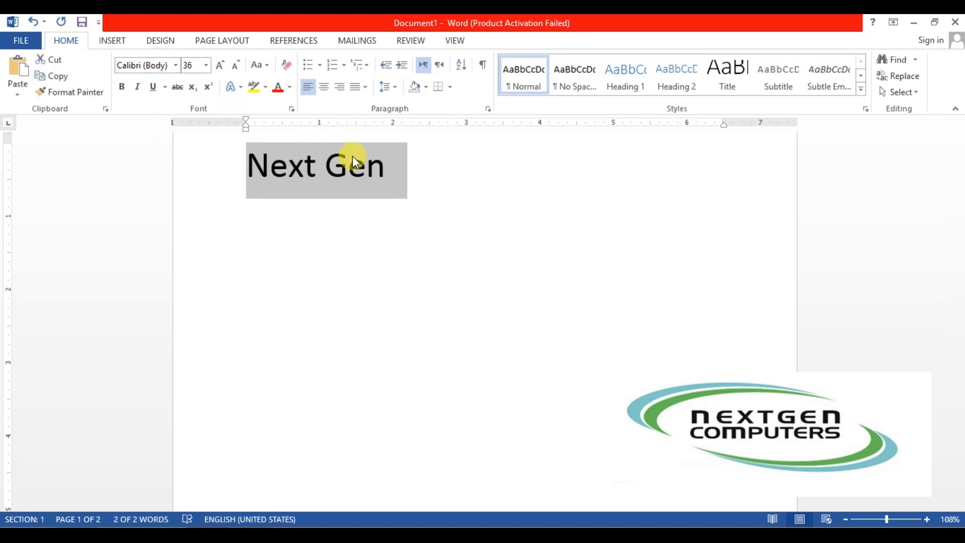
Add blank lines below "Next Gen", reduce the insertion point's size to 24 pt, and paste the copied text with source formatting.
{"action": "left_click", "coordinate": [422, 171]}
{"action": "key", "text": "Return"}
{"action": "key", "text": "Return"}
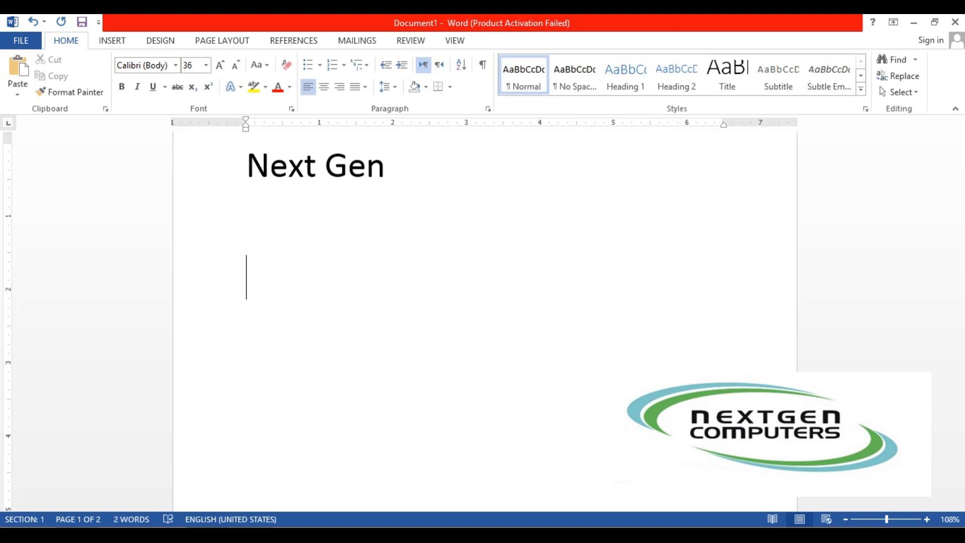
{"action": "key", "text": "ctrl+shift+comma"}
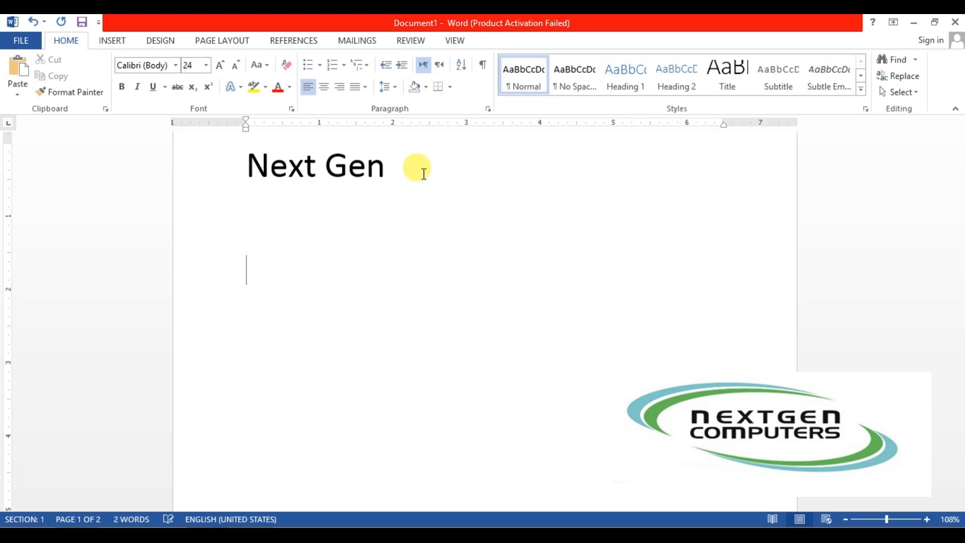
{"action": "key", "text": "BackSpace"}
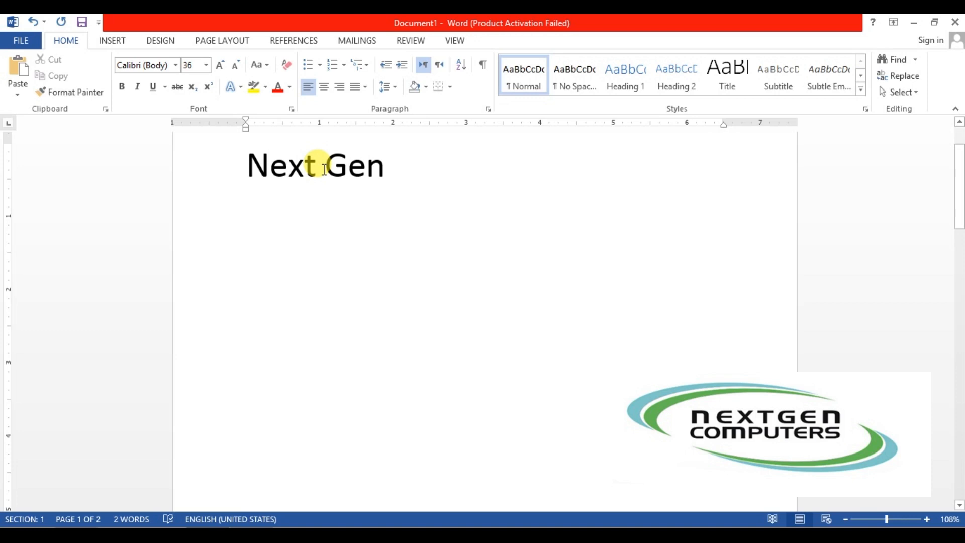
{"action": "key", "text": "Return"}
{"action": "key", "text": "Return"}
{"action": "key", "text": "Return"}
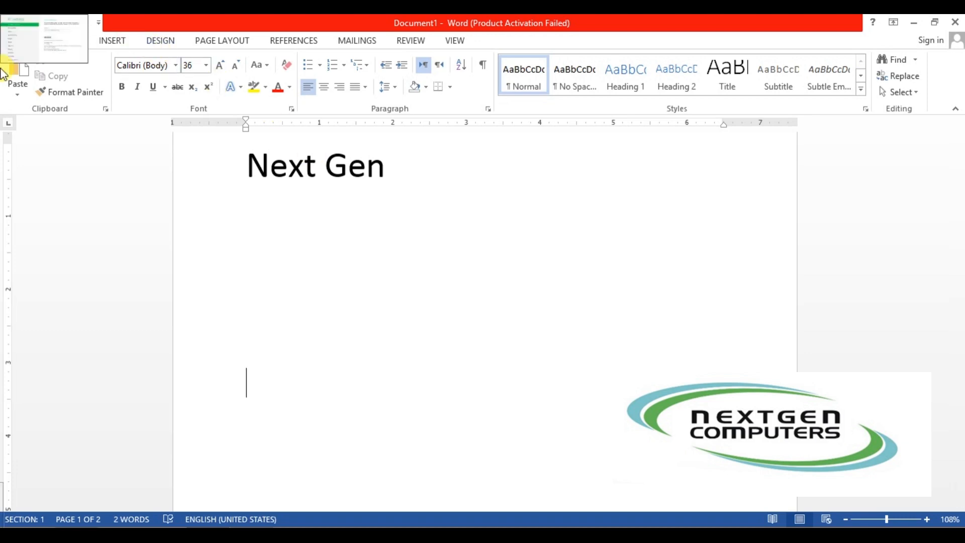
{"action": "left_click", "coordinate": [19, 95]}
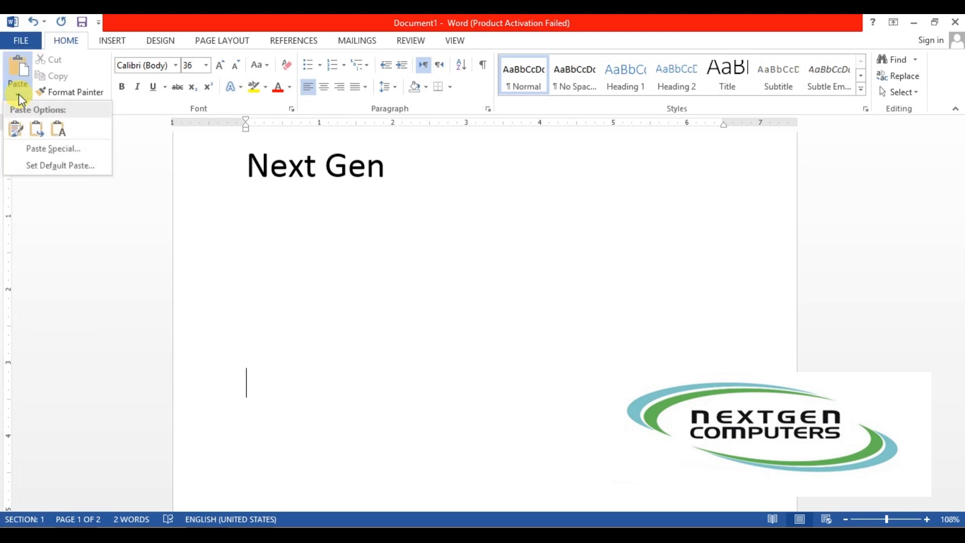
{"action": "left_click", "coordinate": [18, 125]}
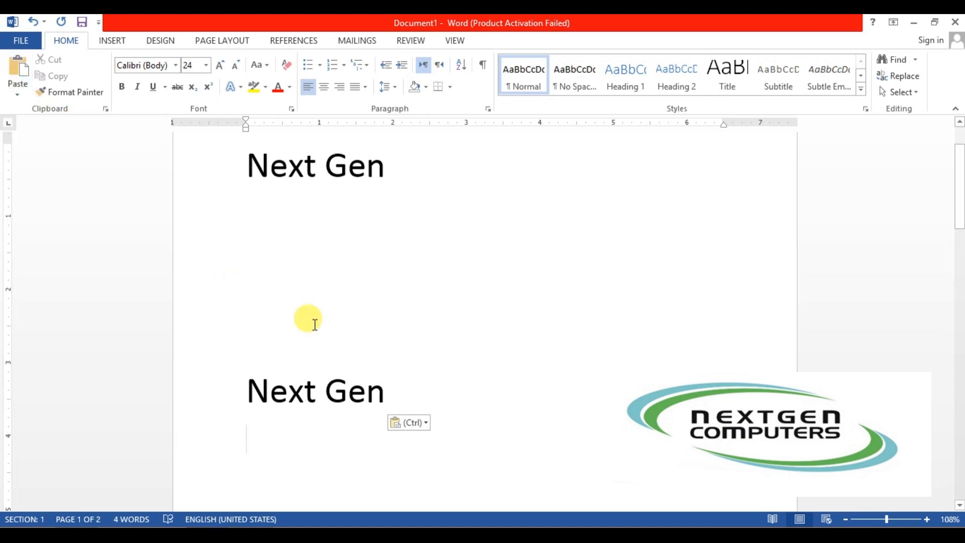
Copy the lower, pasted "Next Gen" text to the clipboard.
{"action": "left_click_drag", "start_coordinate": [398, 392], "coordinate": [264, 396]}
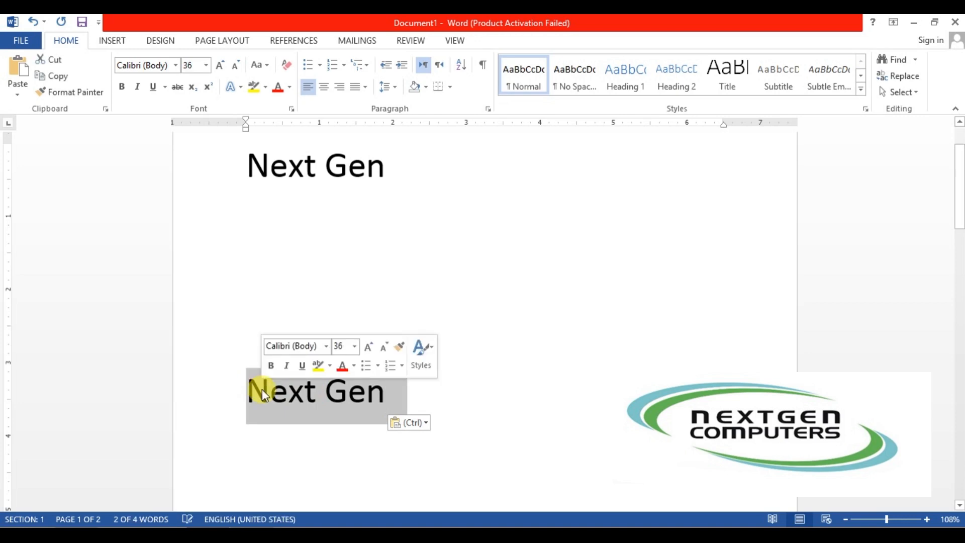
{"action": "left_click", "coordinate": [61, 75]}
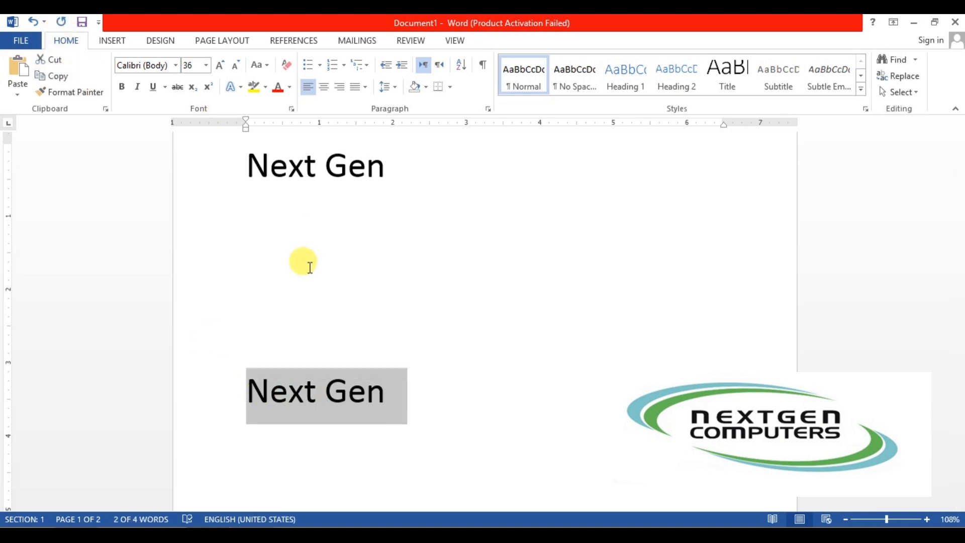
Add blank lines below the lower "Next Gen" and paste the copied text there.
{"action": "left_click", "coordinate": [402, 394]}
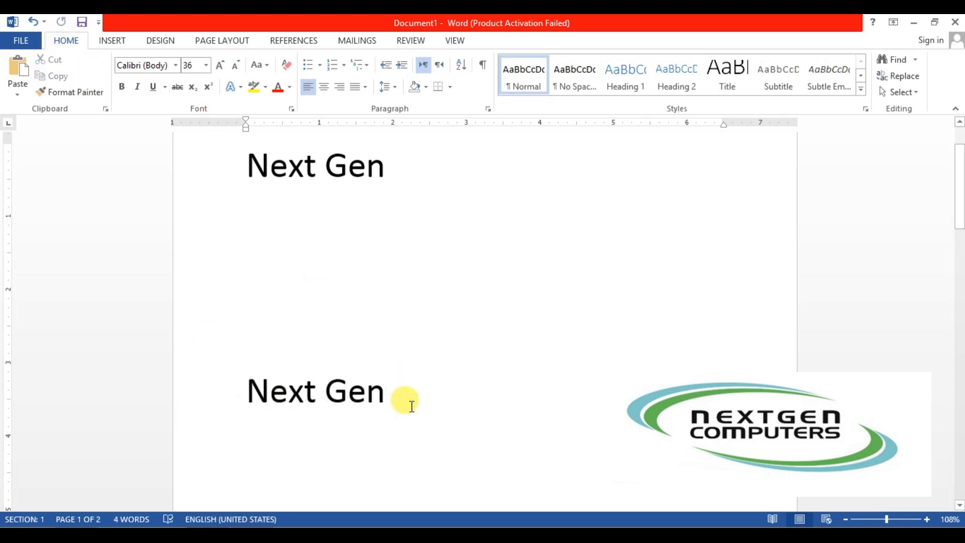
{"action": "key", "text": "Return"}
{"action": "key", "text": "Return"}
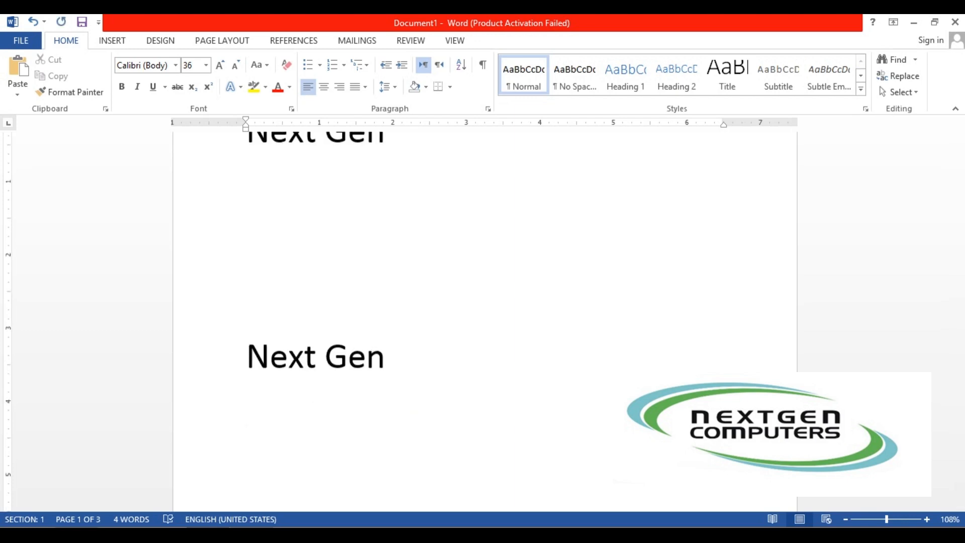
{"action": "key", "text": "ctrl+v"}
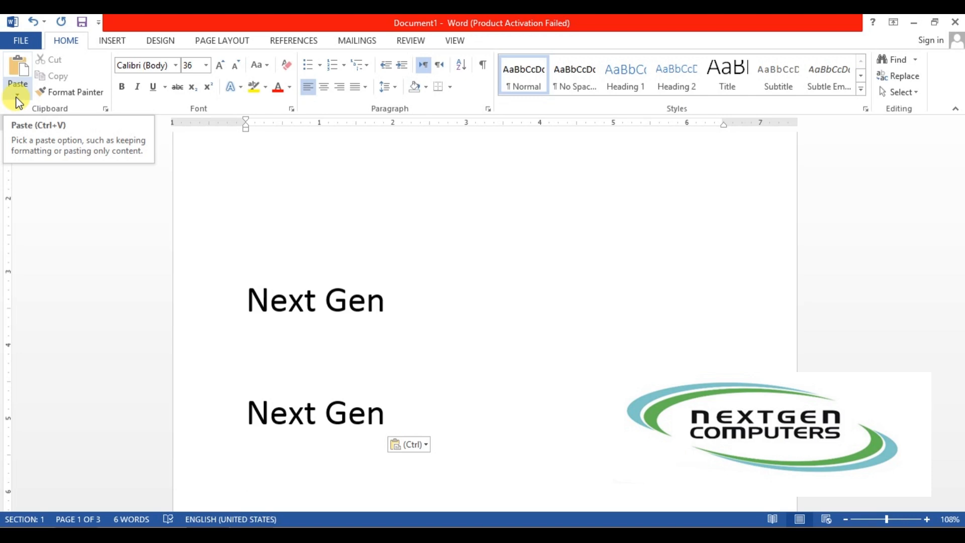
Delete all of the document's content.
{"action": "left_click", "coordinate": [292, 256]}
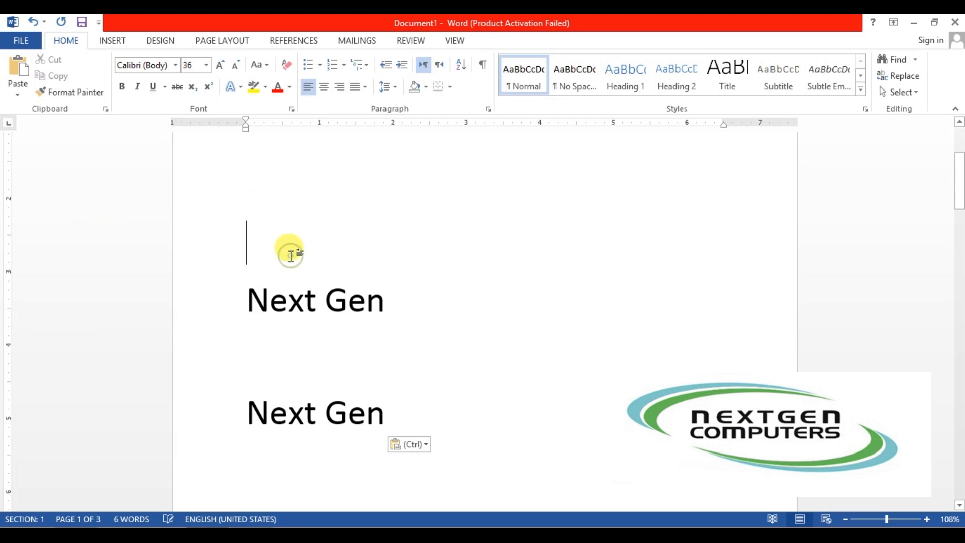
{"action": "key", "text": "ctrl+a"}
{"action": "key", "text": "Delete"}
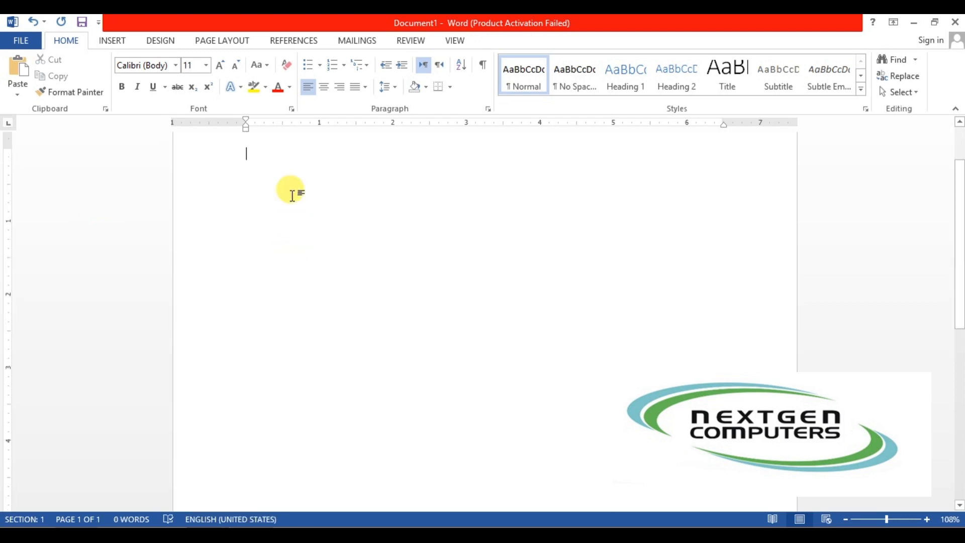
Enlarge the font size to 16 pt and generate sample paragraphs with =rand().
{"action": "key", "text": "ctrl+shift+period"}
{"action": "key", "text": "ctrl+shift+period"}
{"action": "key", "text": "ctrl+shift+period"}
{"action": "type", "text": "=rand()"}
{"action": "key", "text": "Return"}
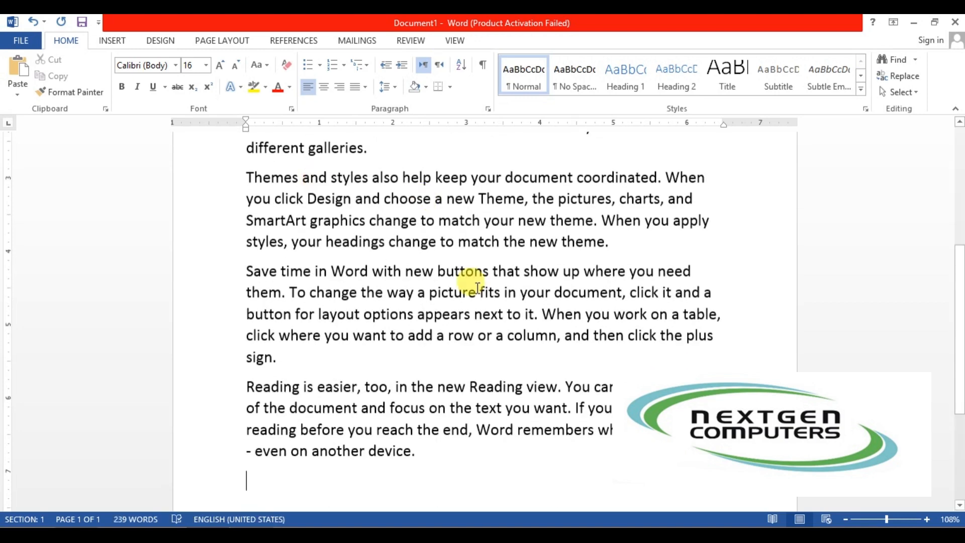
Reduce all of the generated sample text to 11 pt and clear the selection.
{"action": "key", "text": "ctrl+a"}
{"action": "key", "text": "ctrl+shift+comma"}
{"action": "key", "text": "ctrl+shift+comma"}
{"action": "key", "text": "ctrl+shift+comma"}
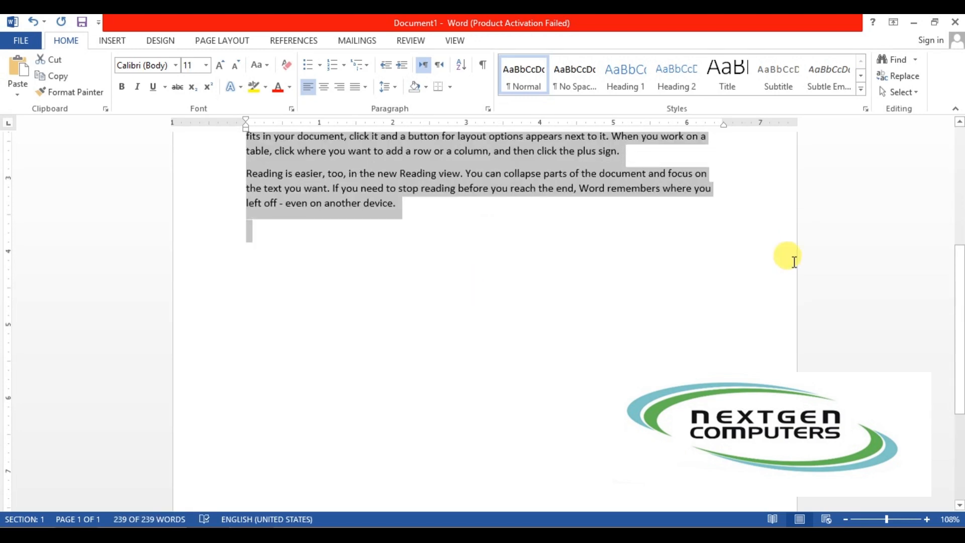
{"action": "left_click_drag", "start_coordinate": [957, 372], "coordinate": [947, 209]}
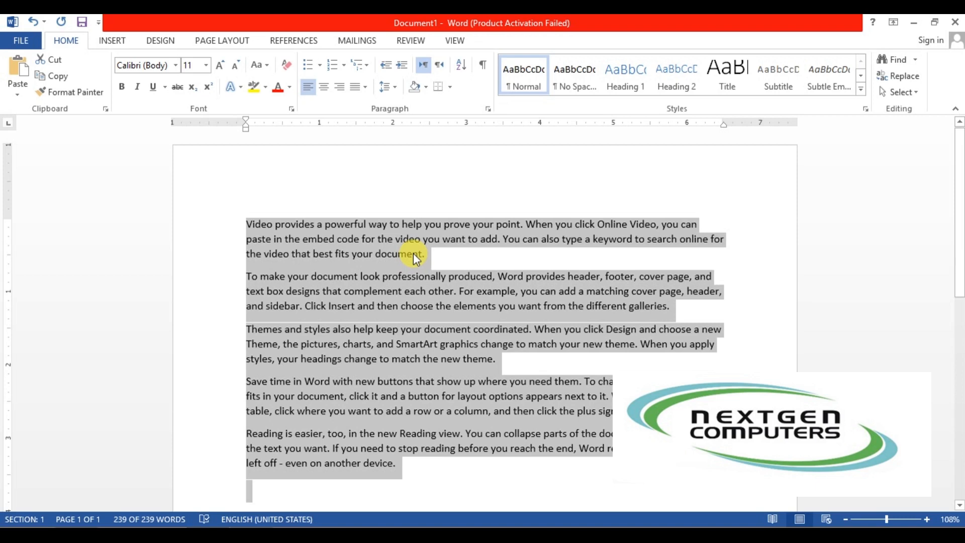
{"action": "left_click", "coordinate": [438, 259]}
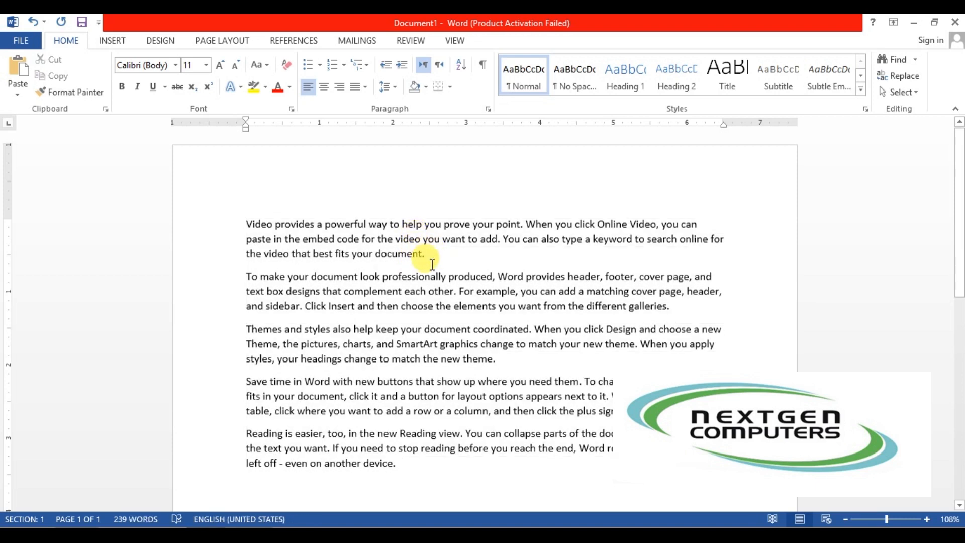
Format the first paragraph, starting "Video provides", as bold, italic, underlined and red.
{"action": "left_click_drag", "start_coordinate": [426, 254], "coordinate": [254, 225]}
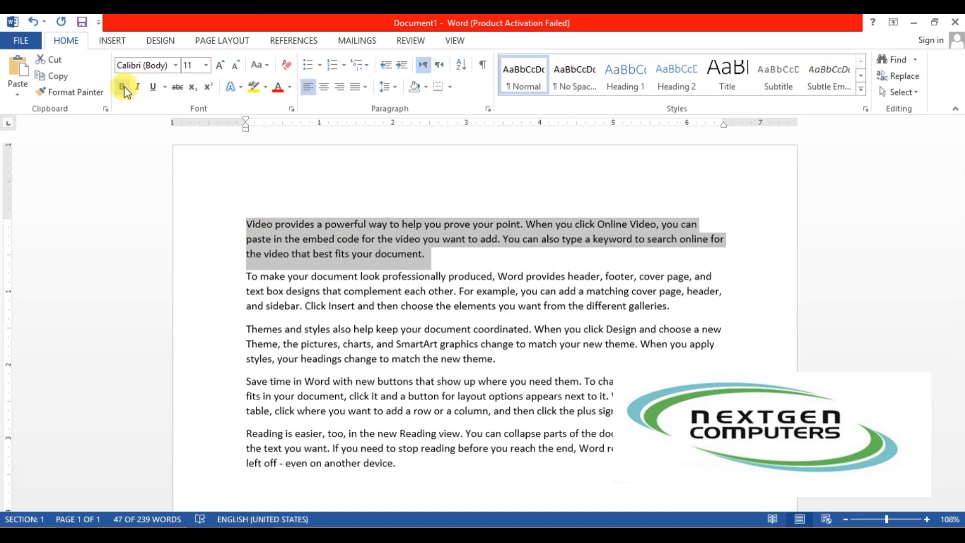
{"action": "left_click", "coordinate": [137, 88]}
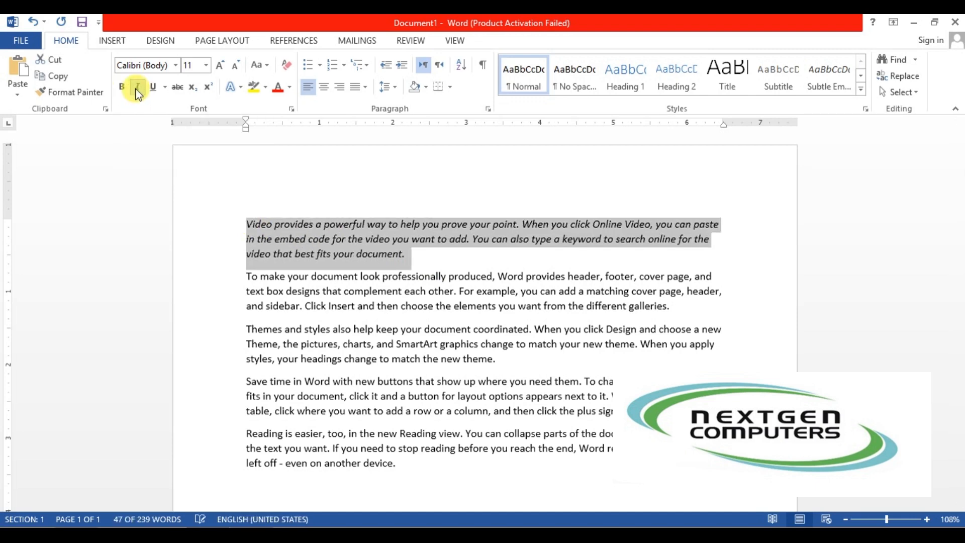
{"action": "left_click", "coordinate": [121, 88]}
{"action": "left_click", "coordinate": [155, 88]}
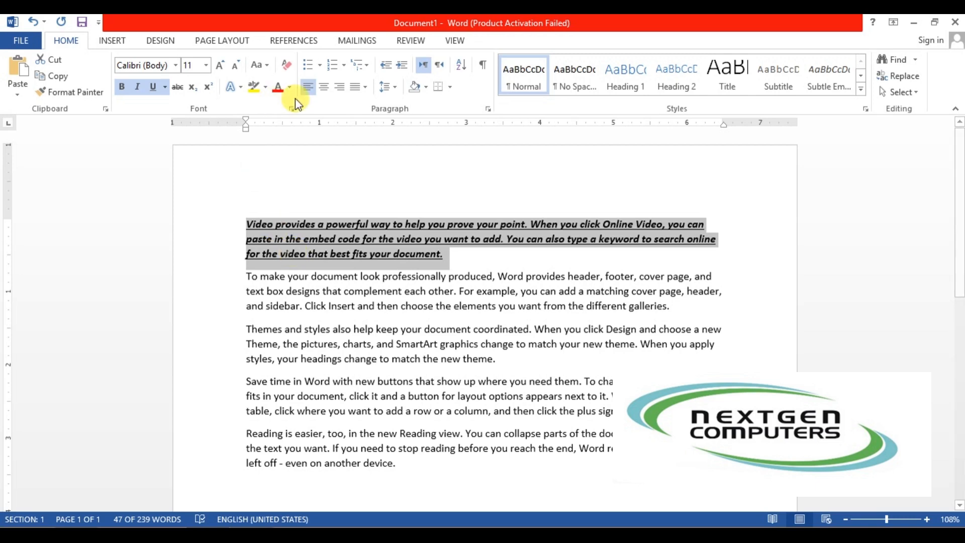
{"action": "left_click", "coordinate": [279, 88]}
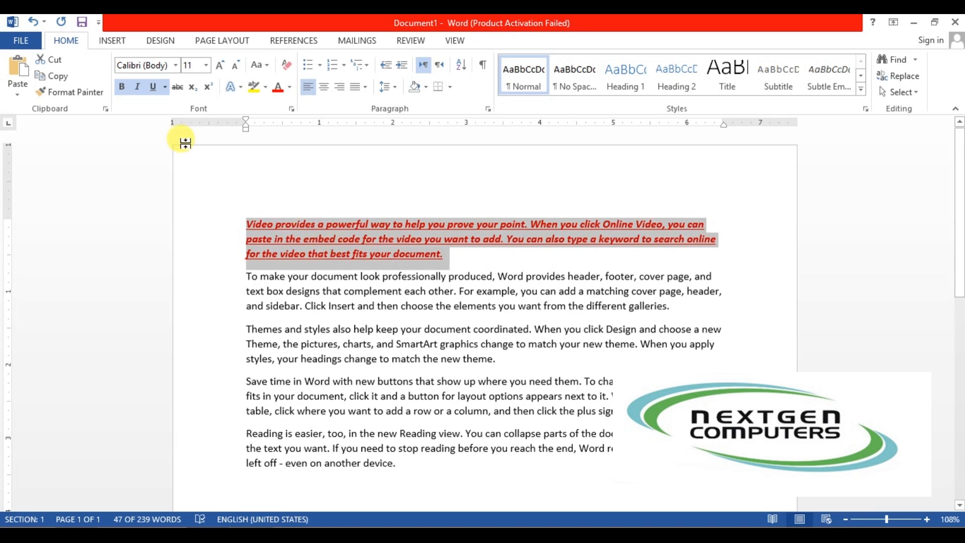
{"action": "left_click", "coordinate": [340, 254]}
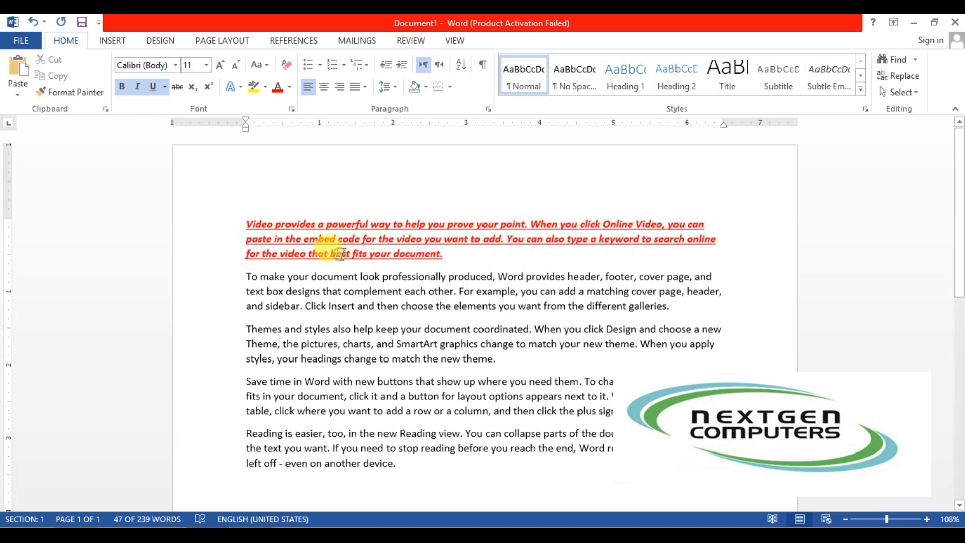
Copy the first paragraph's formatting onto the word "To" of the second paragraph with Format Painter.
{"action": "left_click_drag", "start_coordinate": [469, 257], "coordinate": [257, 227]}
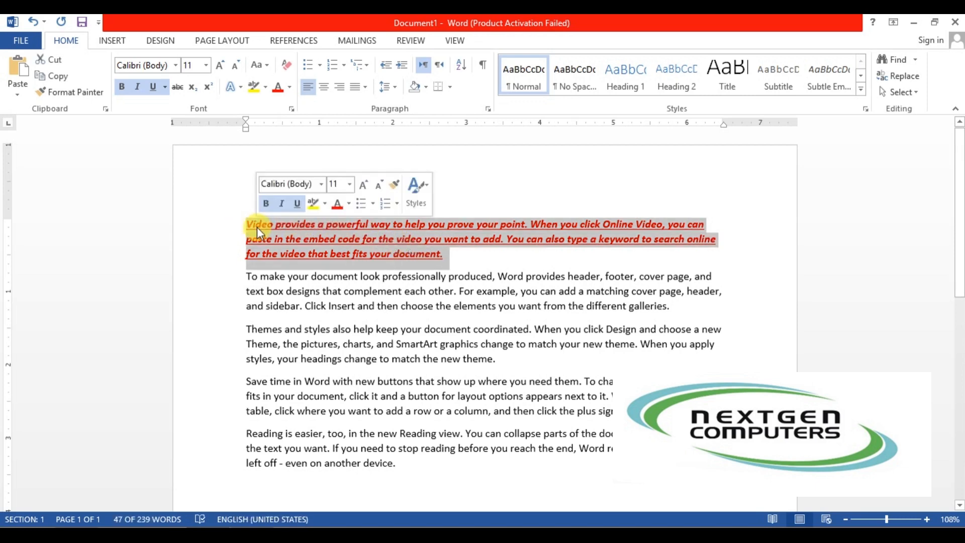
{"action": "left_click", "coordinate": [95, 96]}
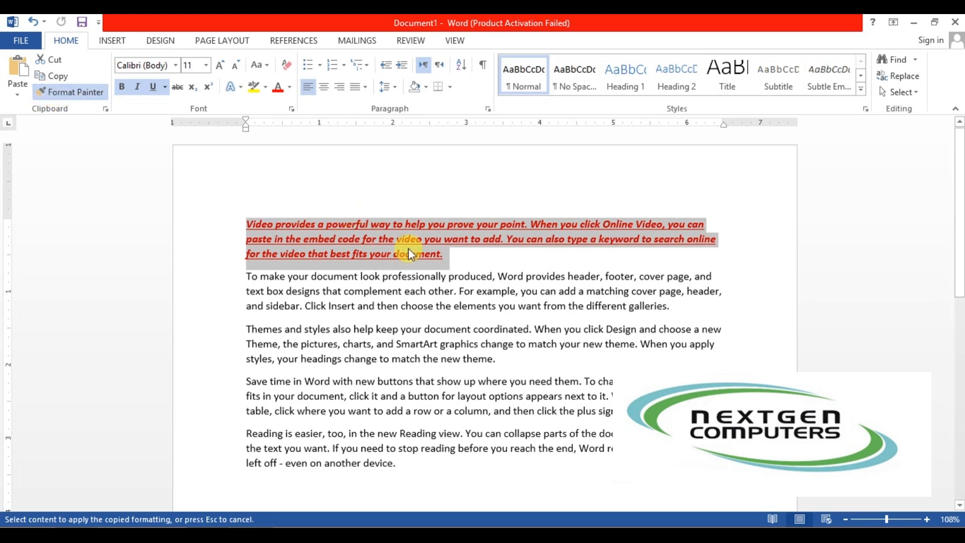
{"action": "left_click", "coordinate": [248, 276]}
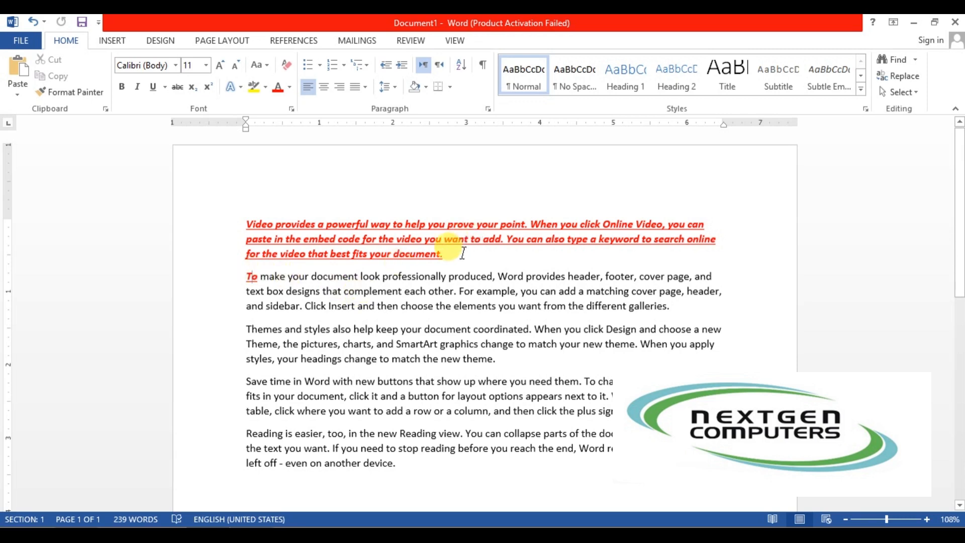
Try to paint the first paragraph's formatting onto more of the second paragraph, and undo both Format Painter changes there.
{"action": "left_click", "coordinate": [427, 239]}
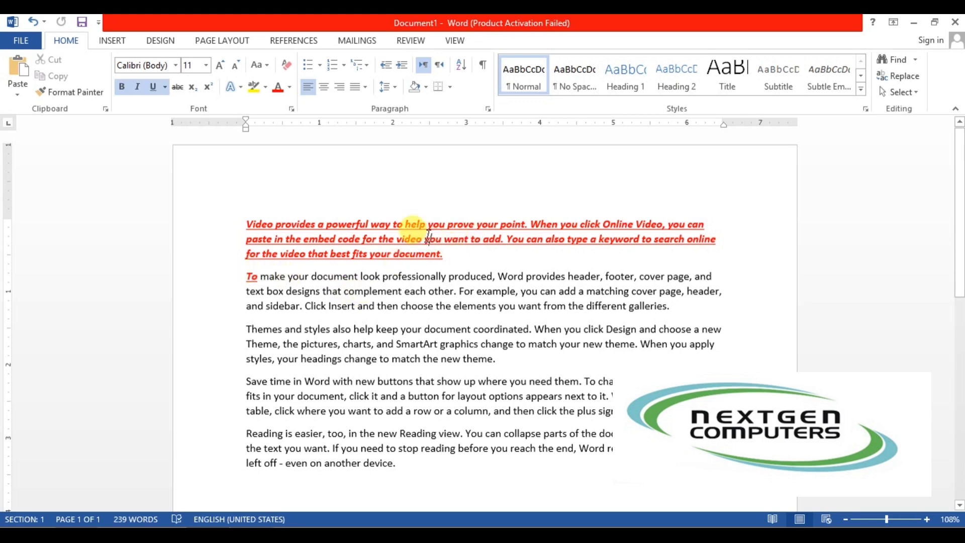
{"action": "left_click", "coordinate": [78, 92]}
{"action": "left_click_drag", "start_coordinate": [259, 275], "coordinate": [318, 287]}
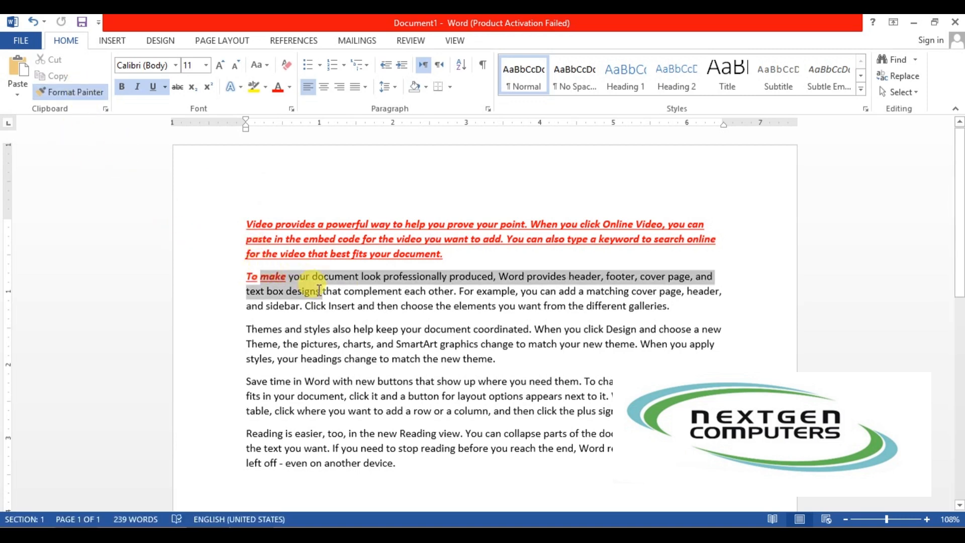
{"action": "triple_click", "coordinate": [316, 286]}
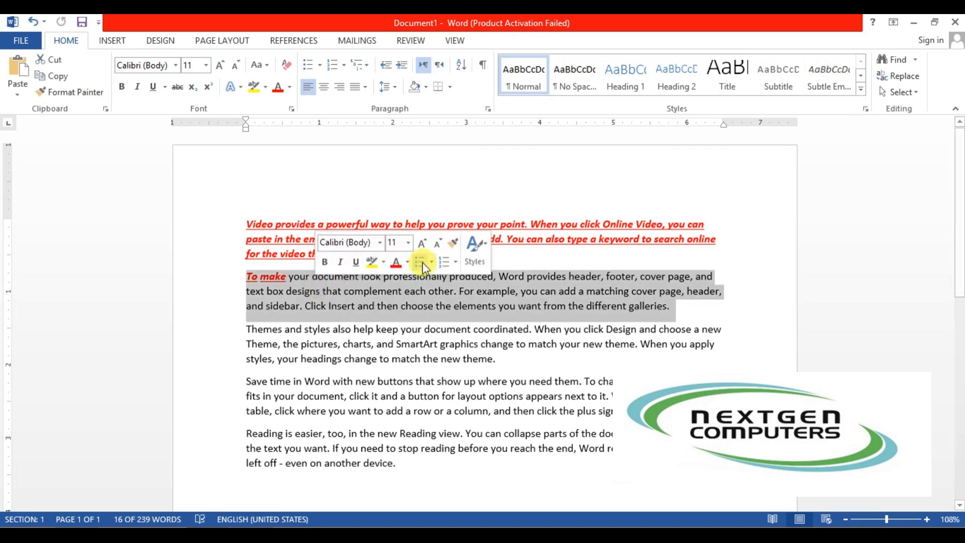
{"action": "left_click", "coordinate": [363, 293]}
{"action": "key", "text": "ctrl+z"}
{"action": "key", "text": "ctrl+z"}
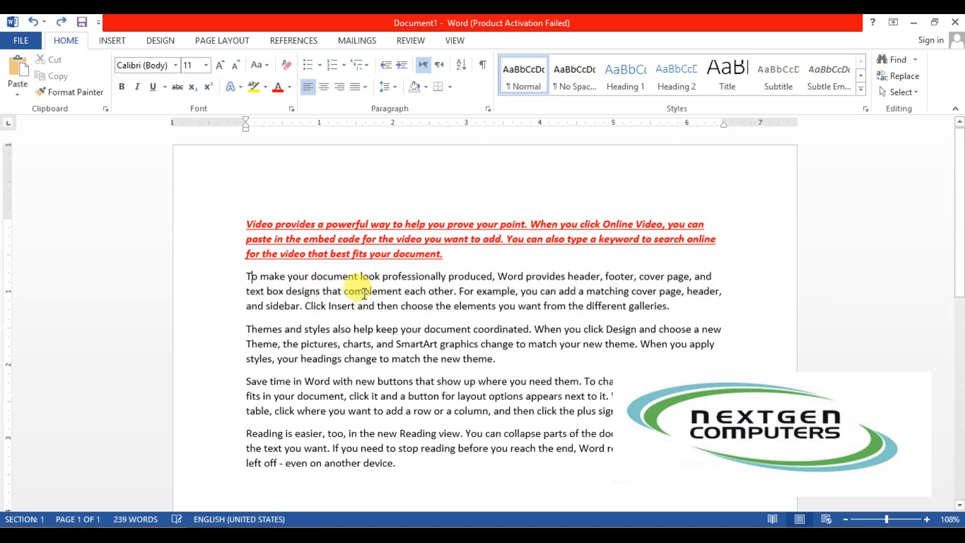
Apply the first paragraph's formatting to the whole second paragraph with Format Painter.
{"action": "triple_click", "coordinate": [398, 246]}
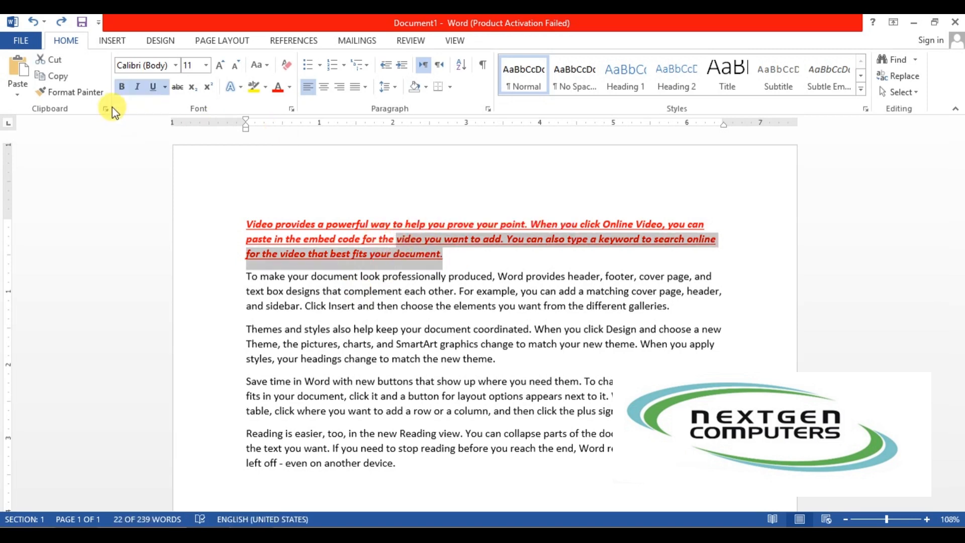
{"action": "left_click", "coordinate": [100, 93]}
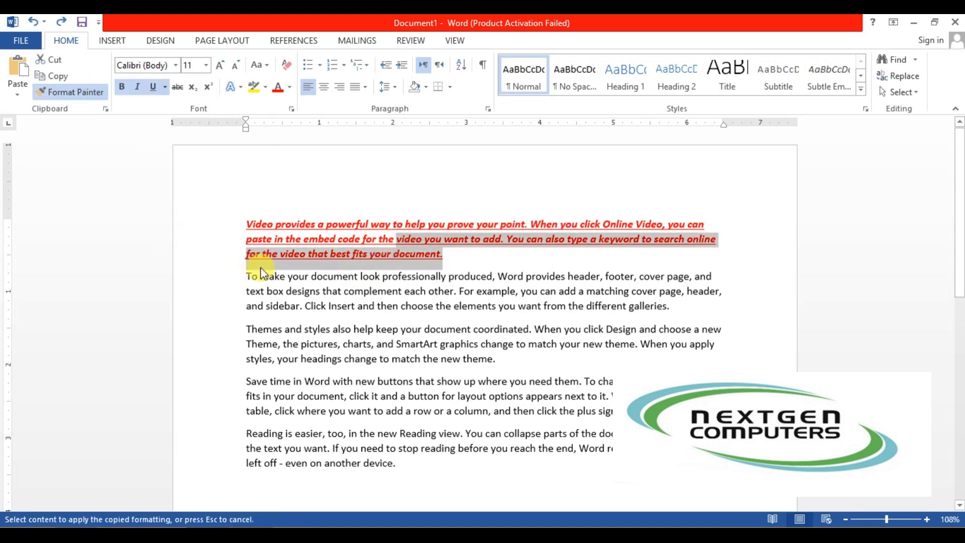
{"action": "mouse_move", "coordinate": [247, 274]}
{"action": "left_mouse_down"}
{"action": "mouse_move", "coordinate": [317, 305]}
{"action": "mouse_move", "coordinate": [475, 302]}
{"action": "mouse_move", "coordinate": [618, 277]}
{"action": "mouse_move", "coordinate": [665, 310]}
{"action": "left_mouse_up"}
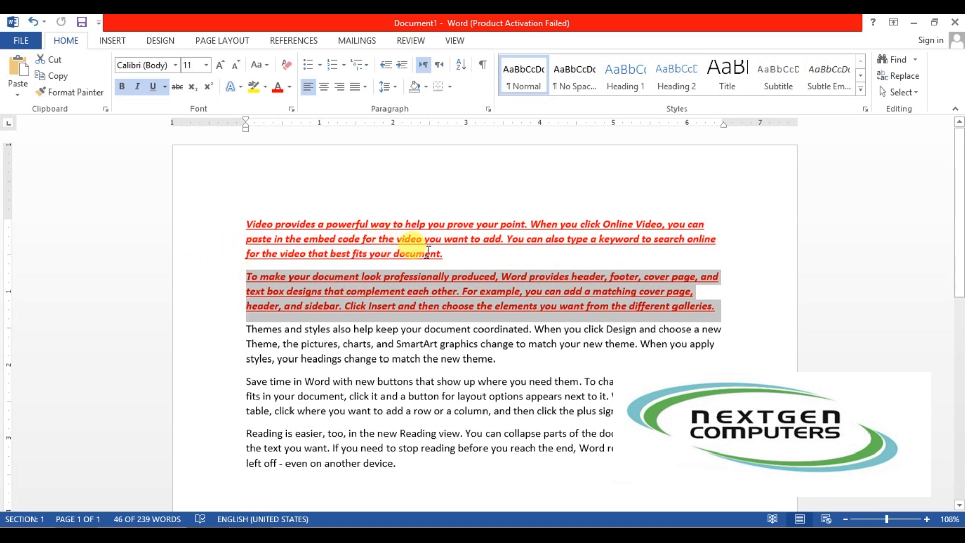
Copy the first paragraph's formatting and paste only that formatting onto the third paragraph, starting "Themes and styles".
{"action": "left_click", "coordinate": [463, 253]}
{"action": "left_click_drag", "start_coordinate": [462, 253], "coordinate": [255, 226]}
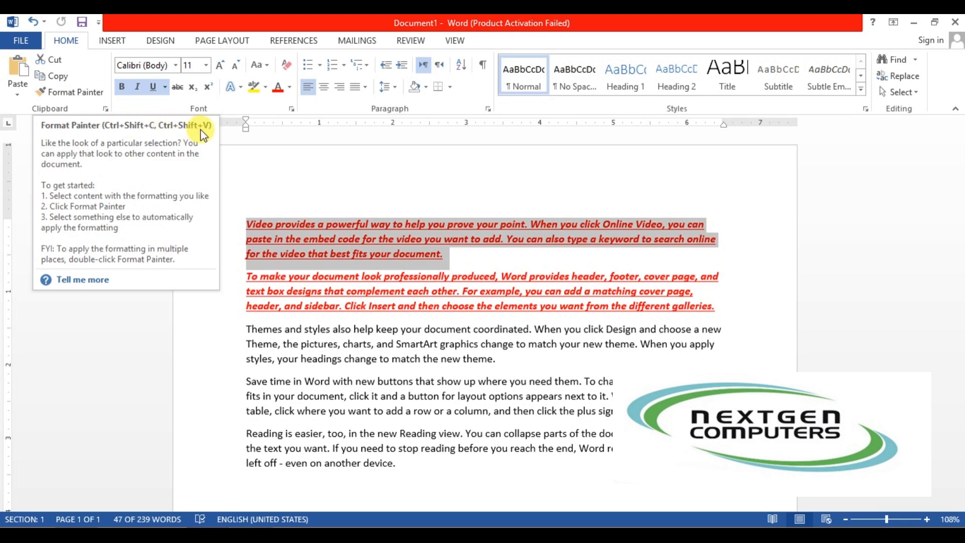
{"action": "left_click", "coordinate": [252, 308]}
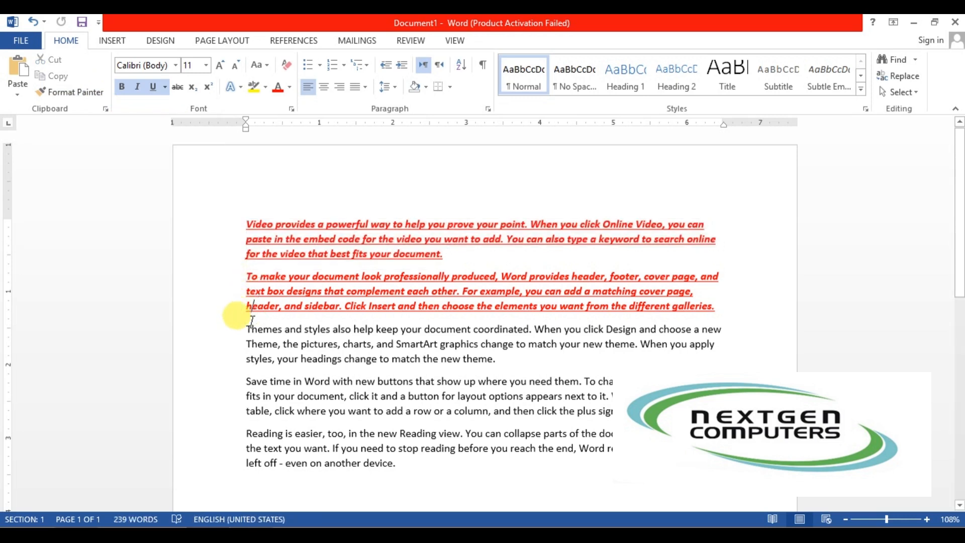
{"action": "left_click_drag", "start_coordinate": [246, 328], "coordinate": [508, 363]}
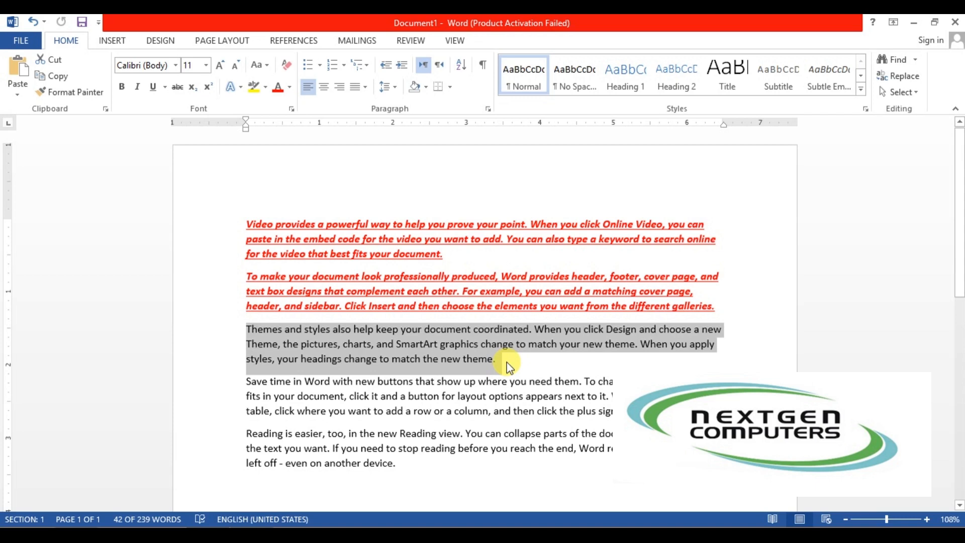
{"action": "key", "text": "ctrl+shift+v"}
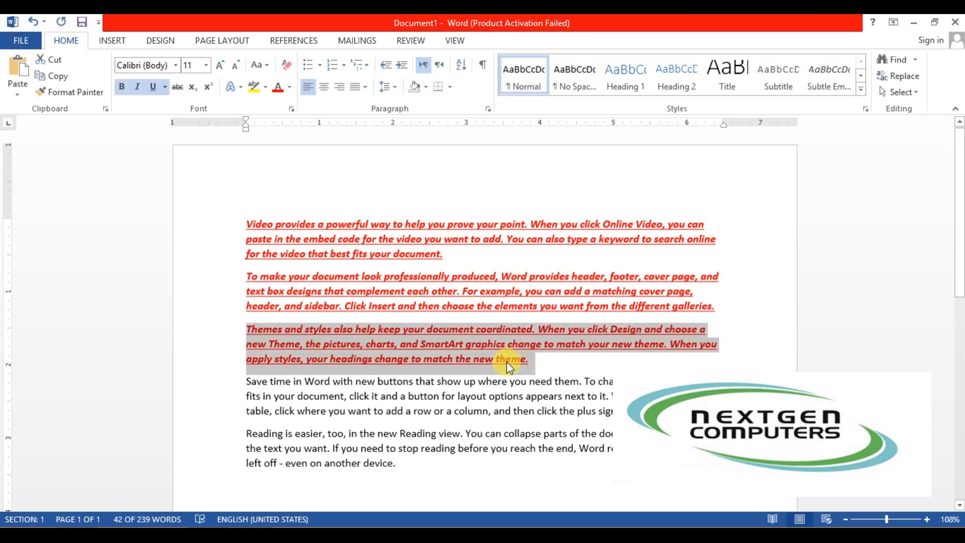